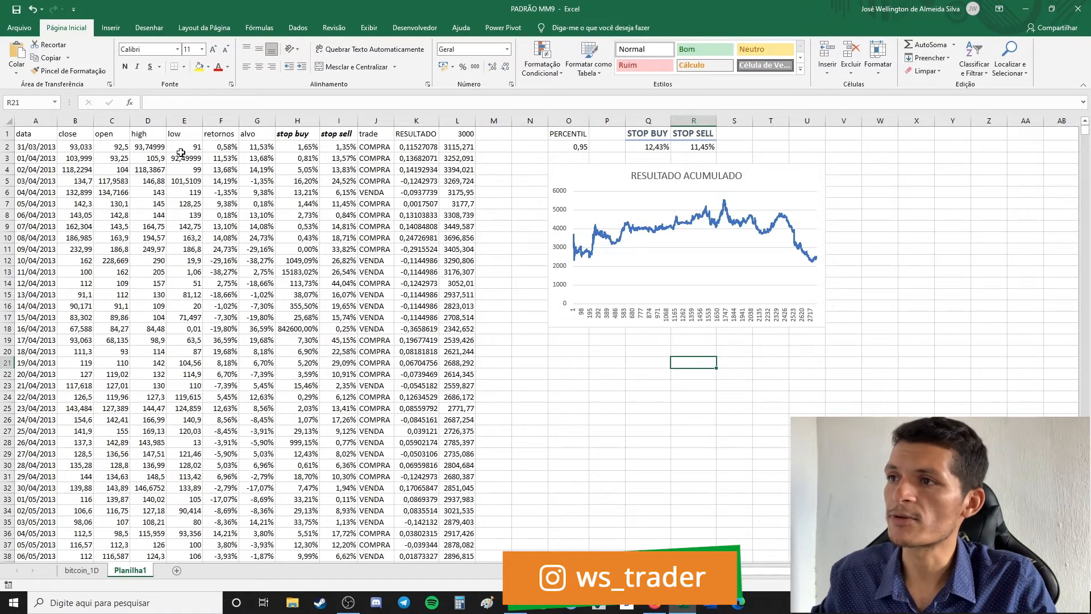
Review the price column headers and the row 2 formulas behind the retornos and alvo columns.
left_click(65, 134)
left_click(186, 142)
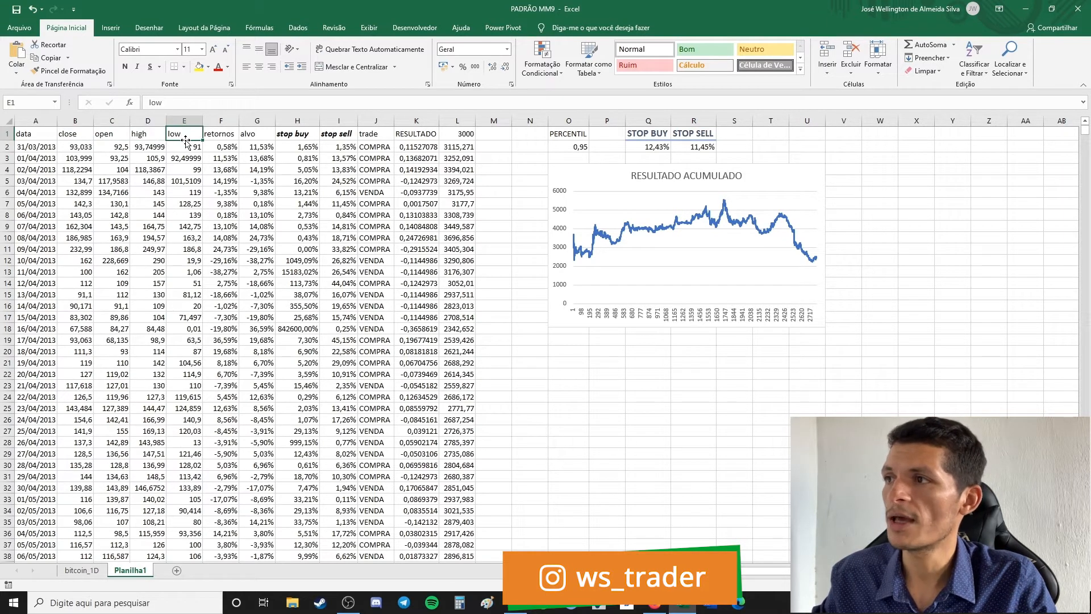
left_click(45, 133)
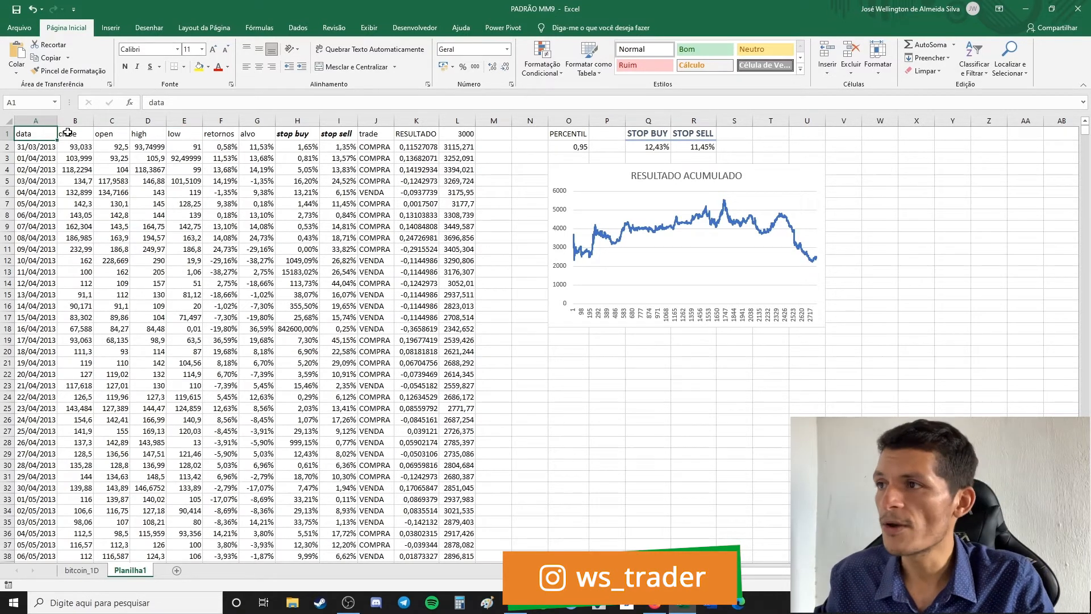
double_click(221, 147)
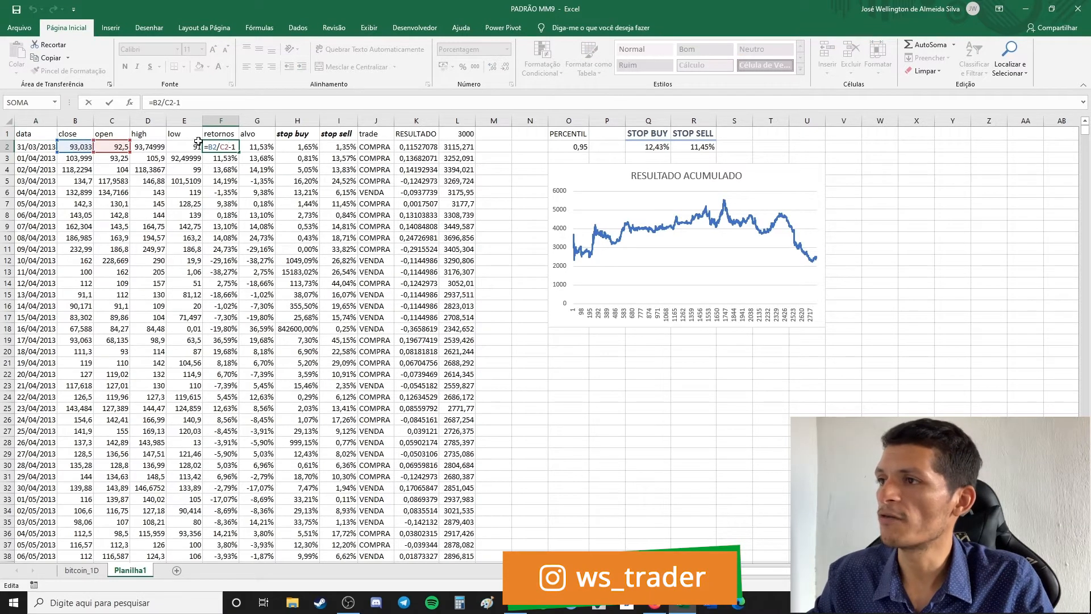
left_click(264, 146)
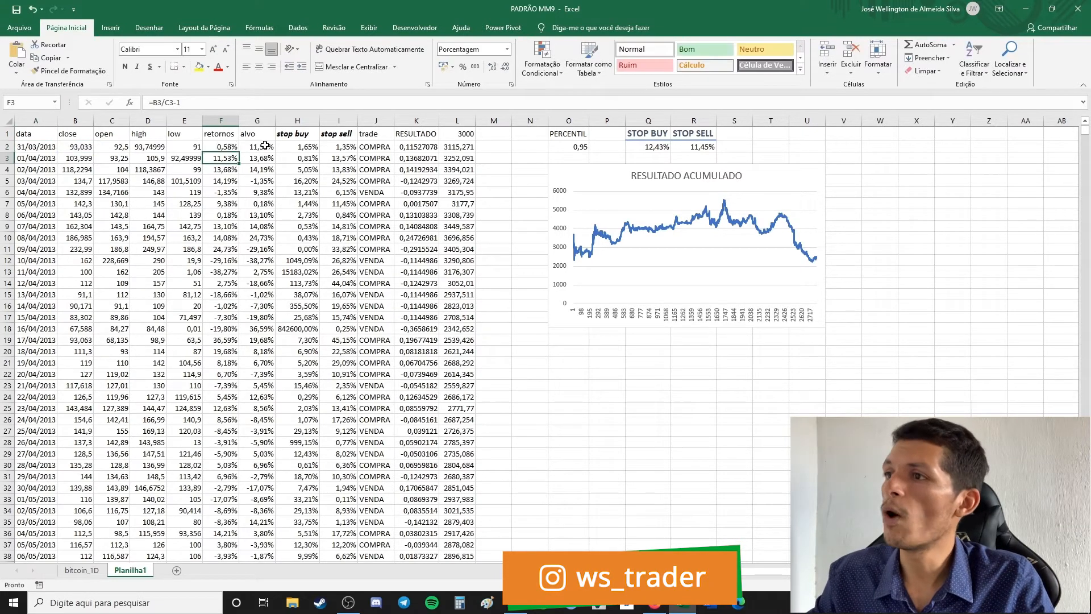
type("=F3")
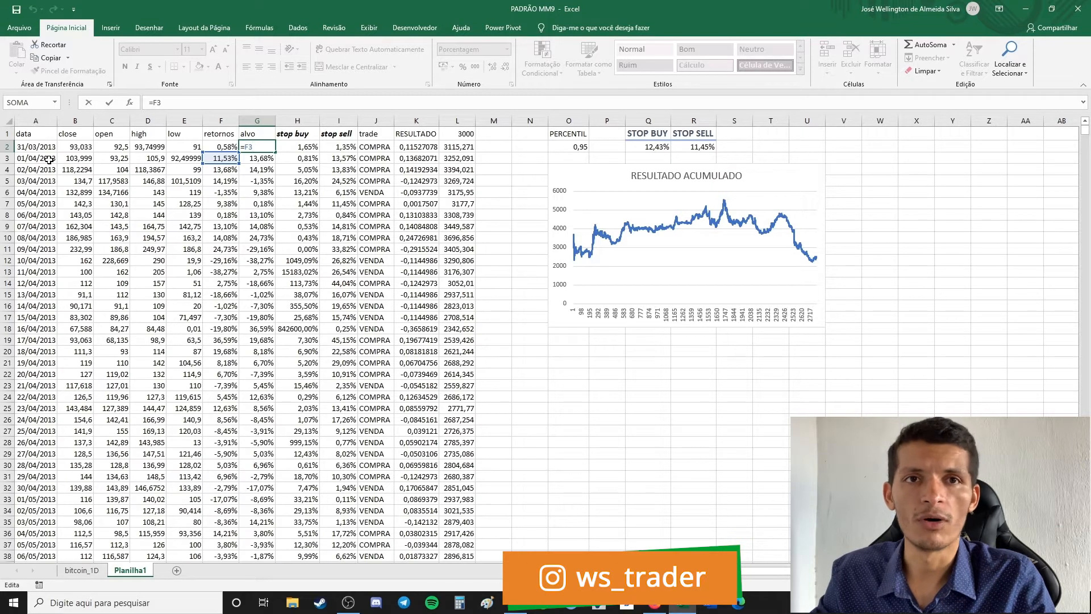
key("Return")
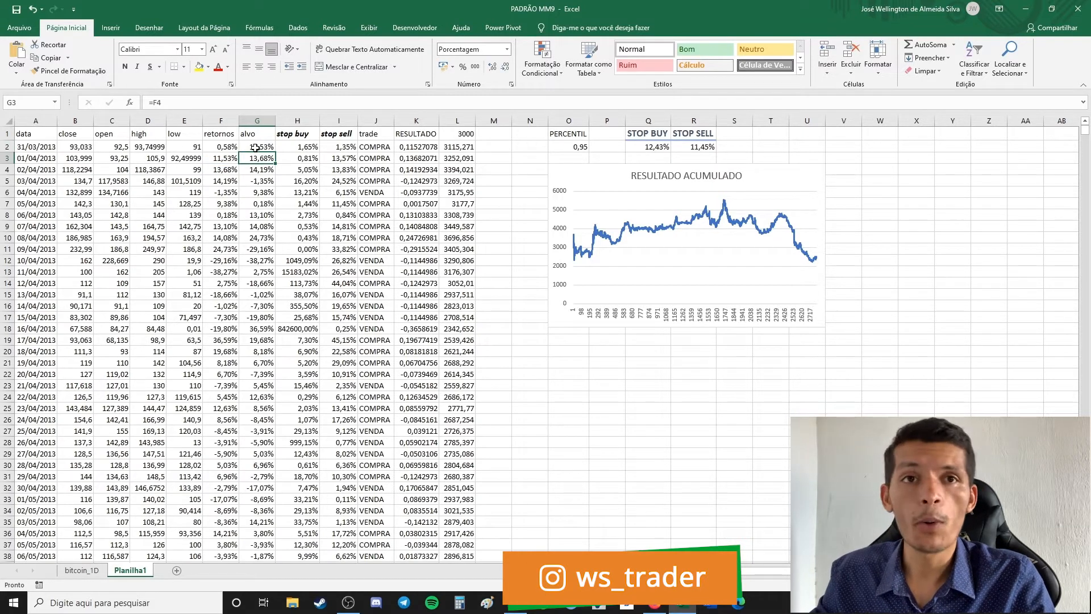
Inspect the row 2 formulas that calculate the stop buy and stop sell percentages.
double_click(296, 142)
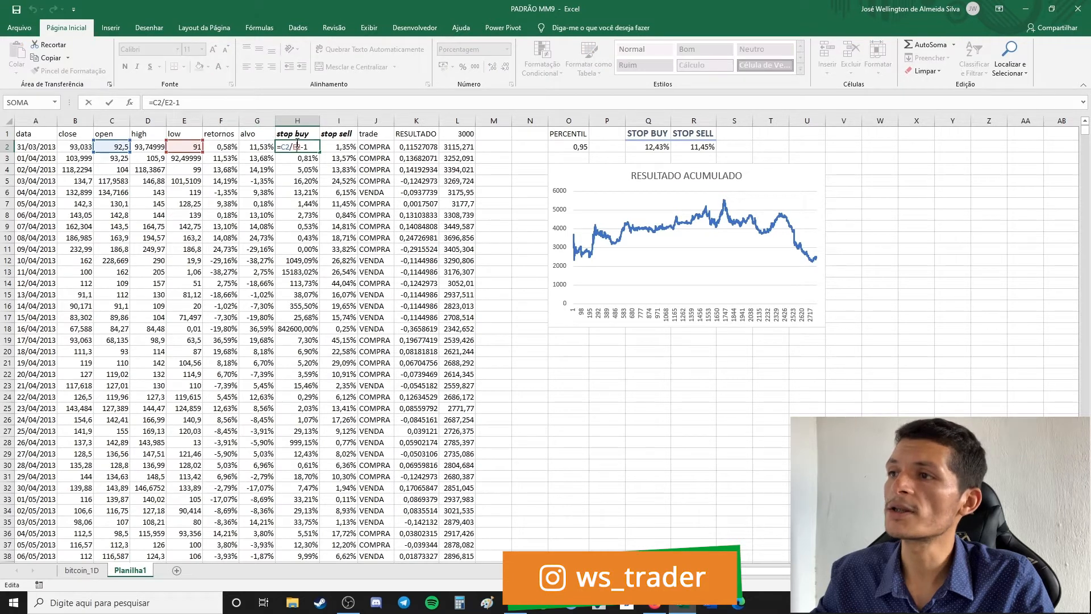
key("Return")
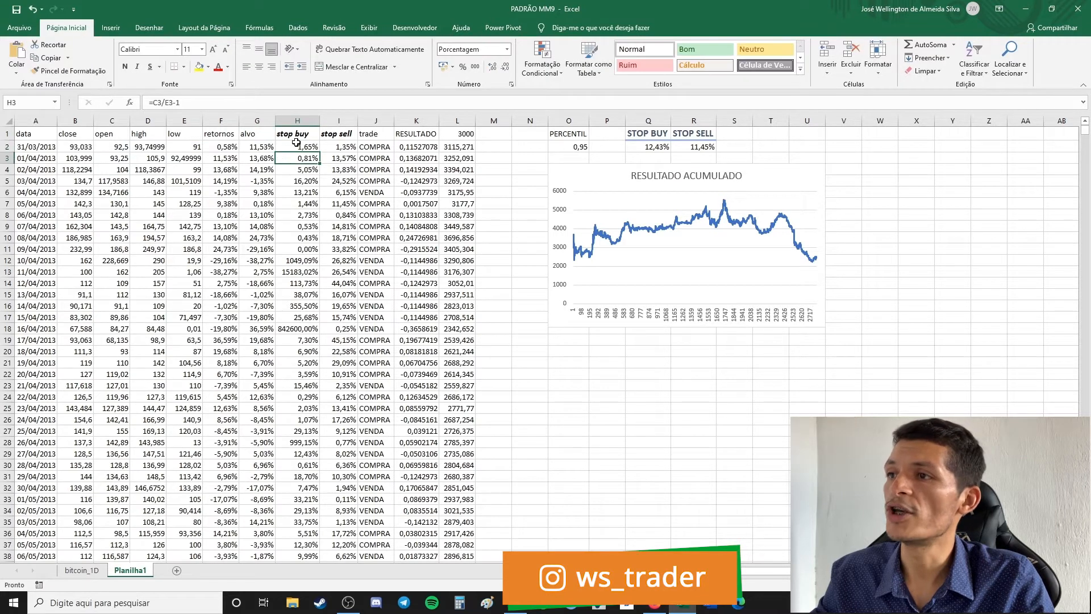
double_click(341, 146)
key("Return")
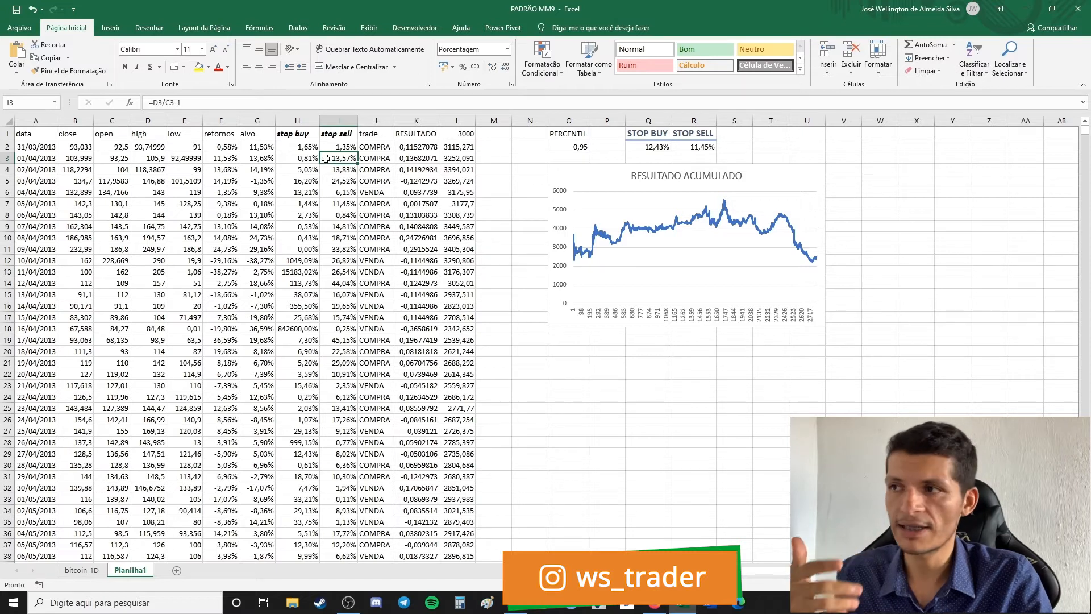
double_click(298, 147)
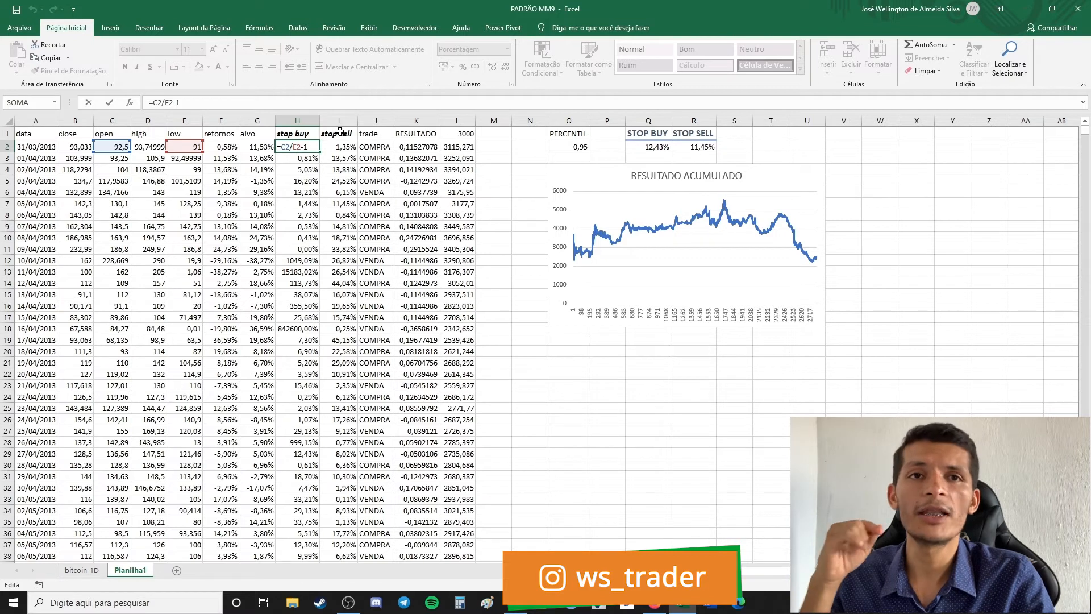
key("Return")
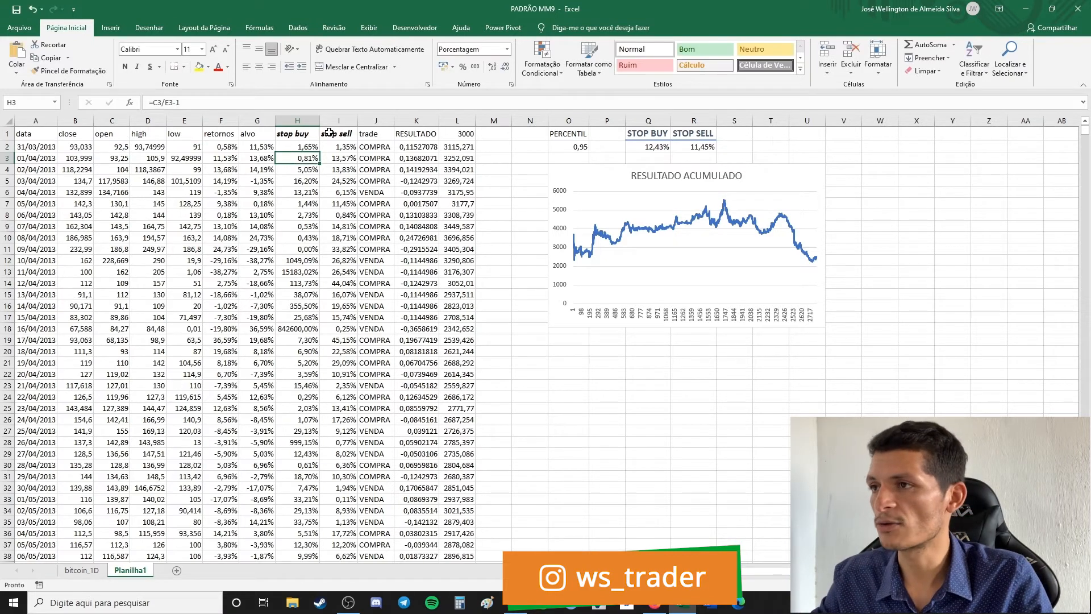
double_click(344, 148)
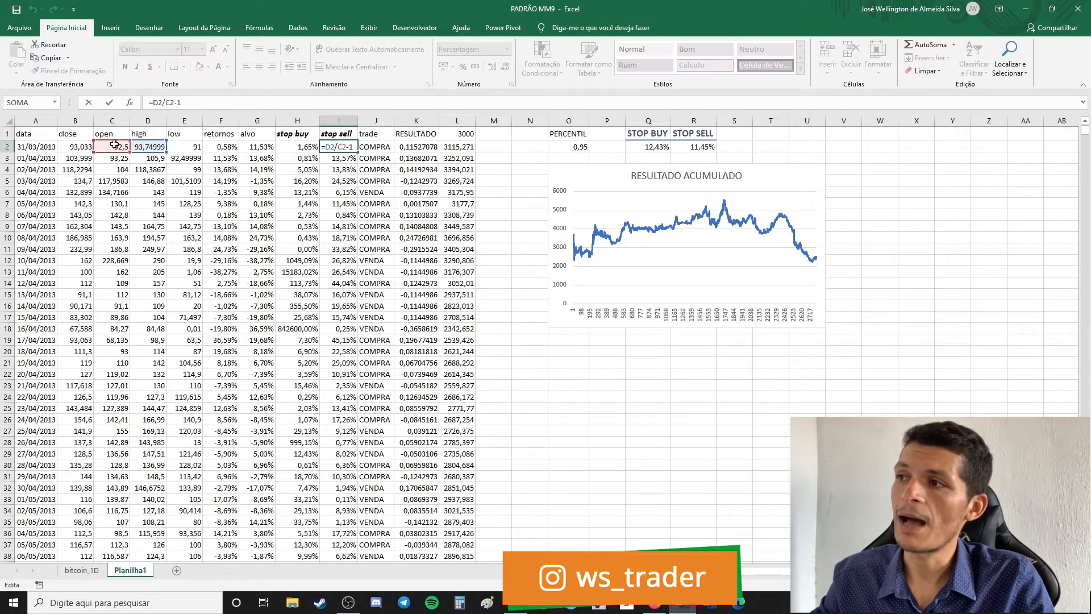
key("Return")
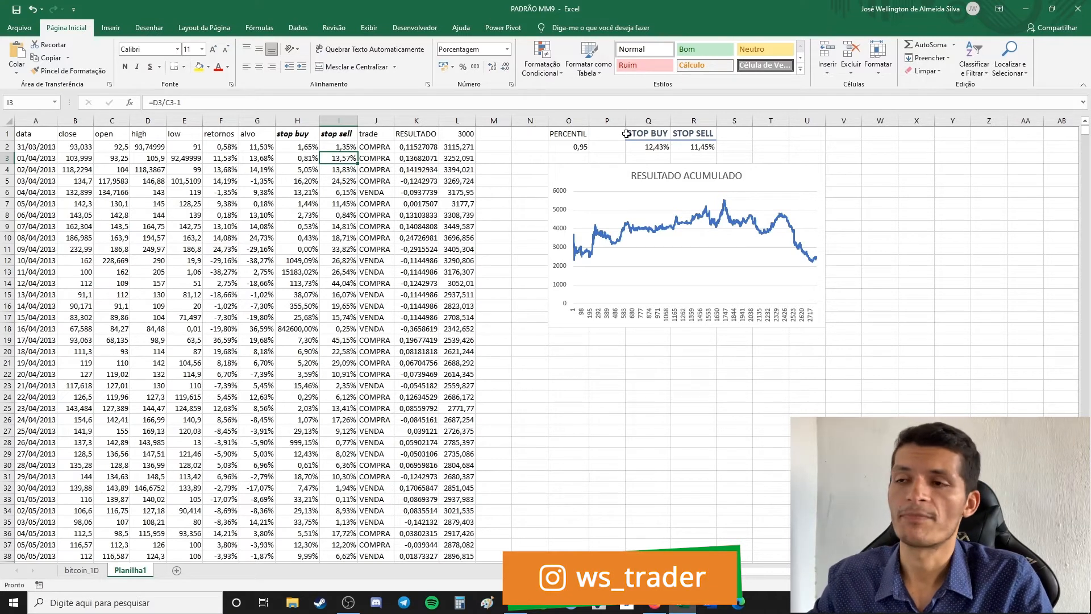
Enlarge the RESULTADO ACUMULADO chart so it spans from column O to about column X and down to row 23.
left_click_drag(588, 180, 589, 179)
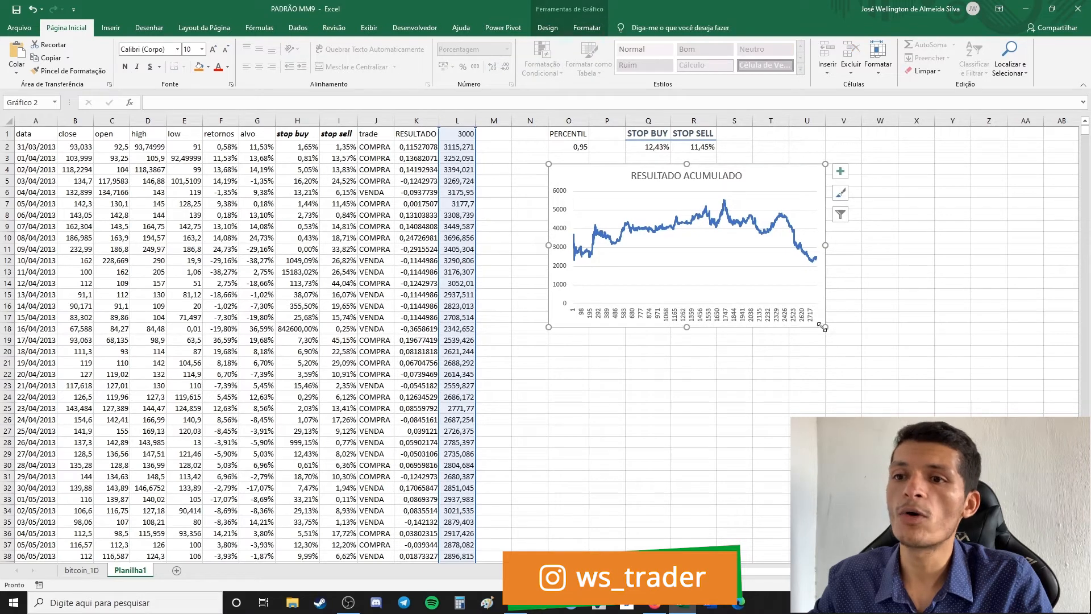
left_click_drag(825, 325, 905, 392)
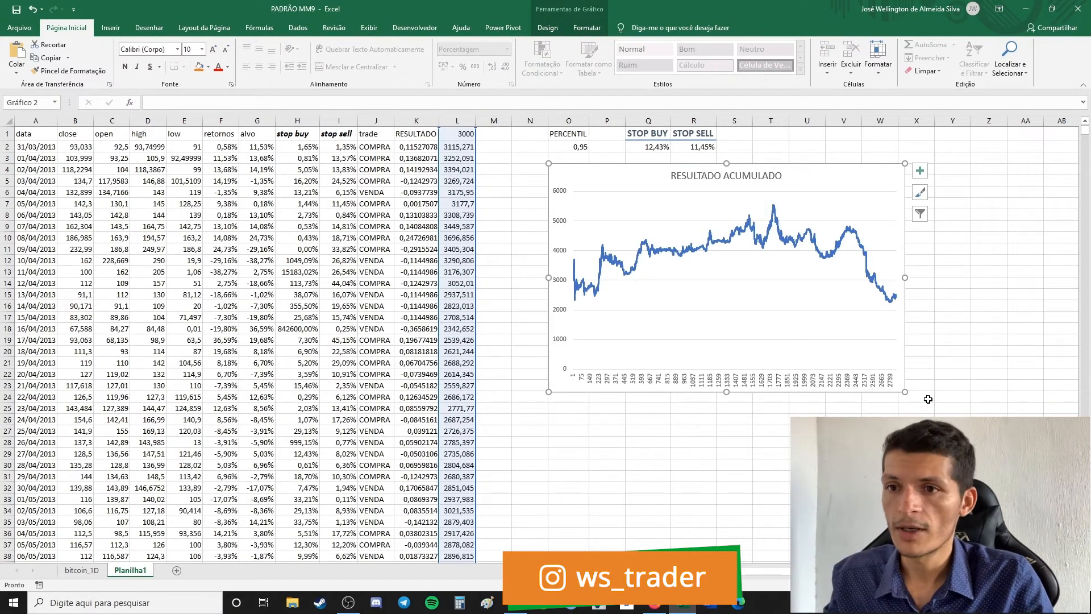
left_click_drag(904, 391, 935, 397)
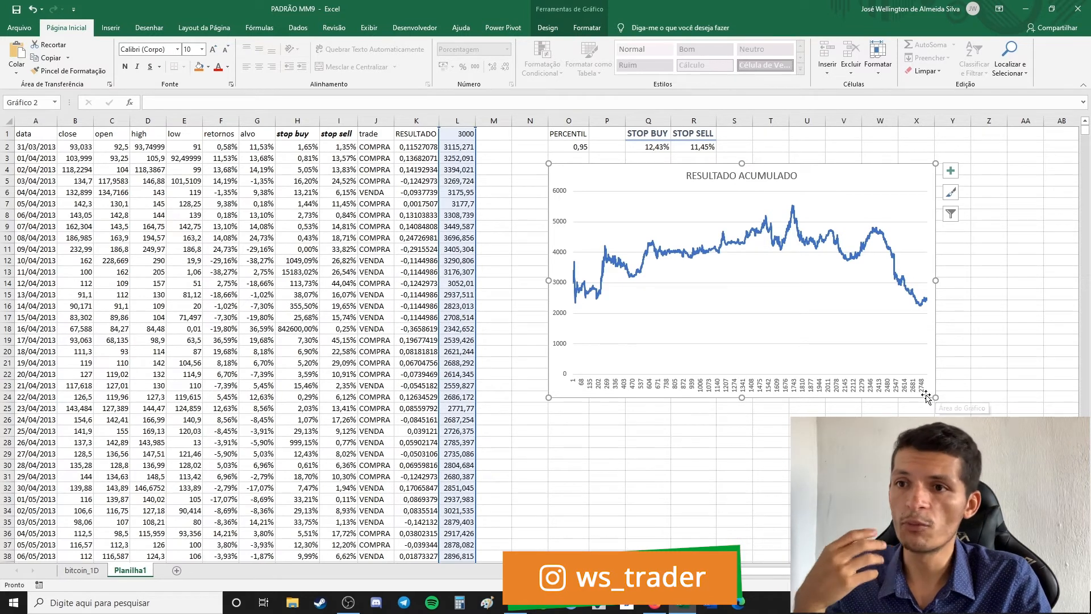
left_click_drag(935, 281, 948, 280)
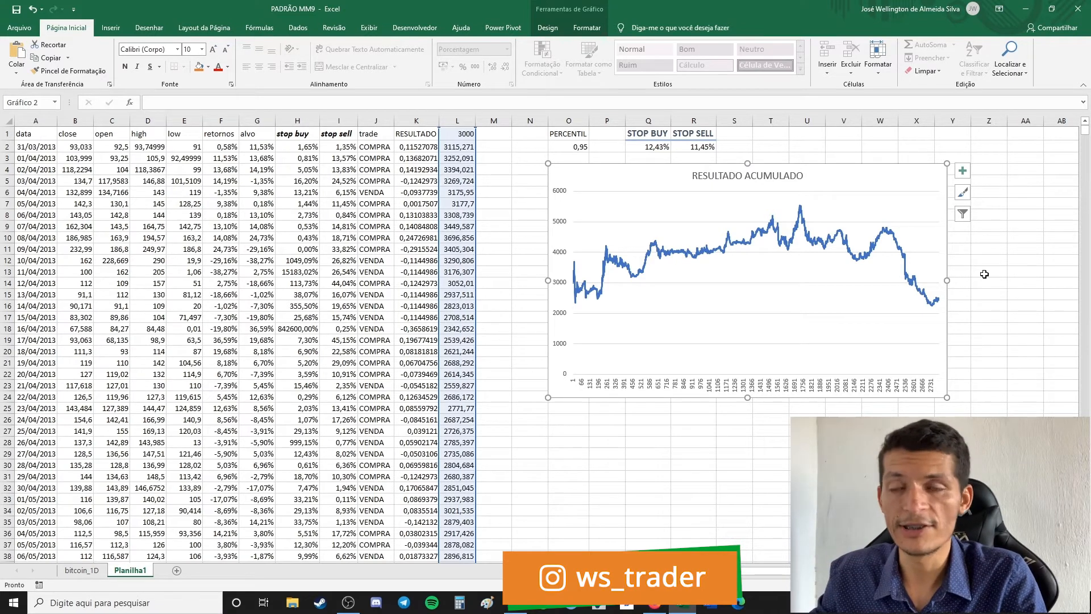
Examine the percentile in O2 and the function name and H2:H1366 range in the STOP BUY formula in Q2.
double_click(580, 146)
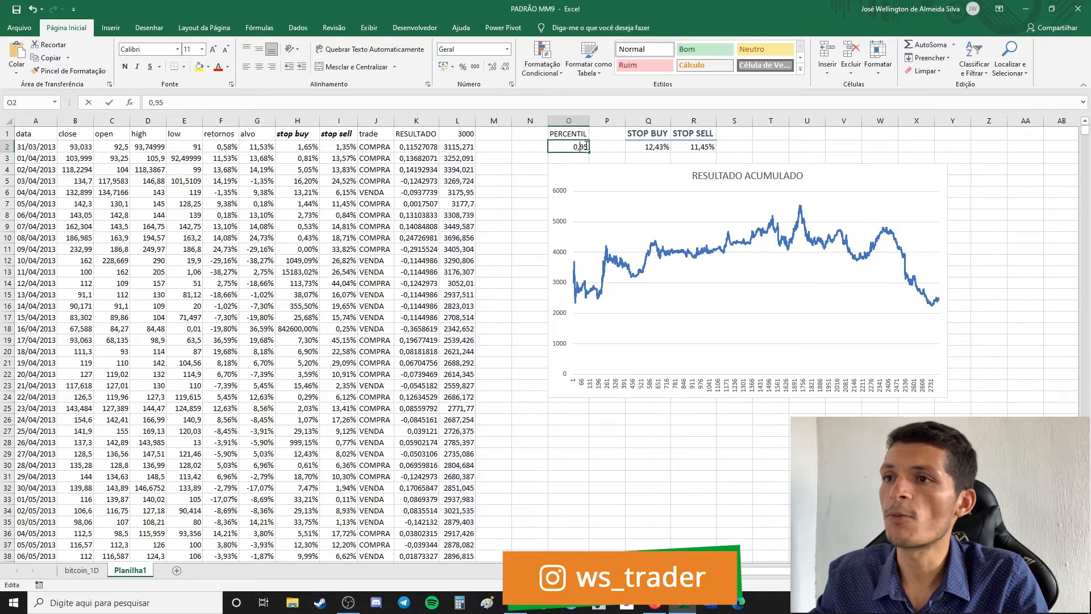
key("Return")
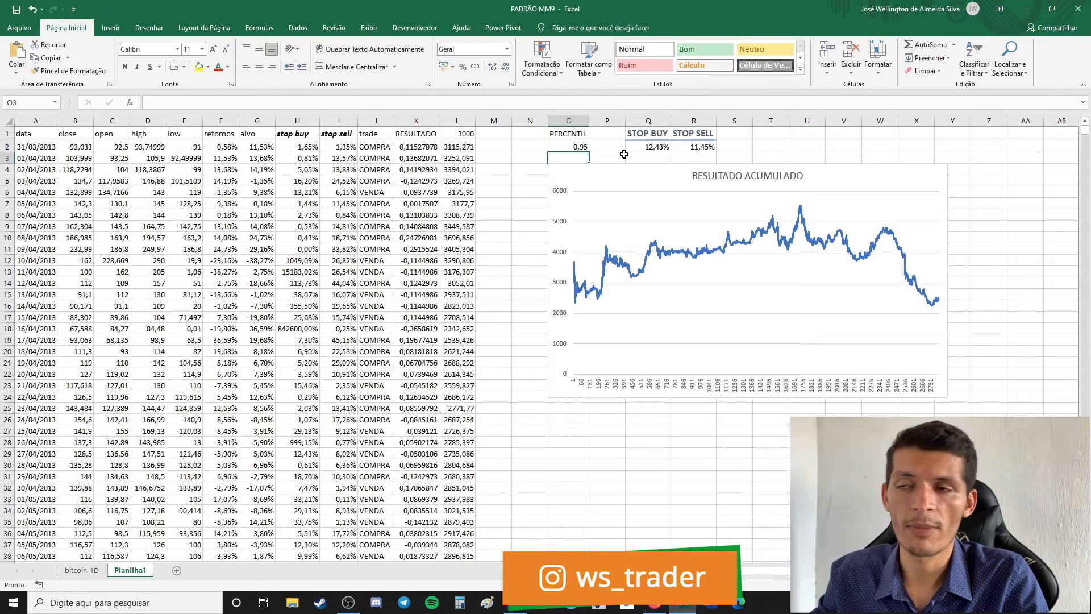
double_click(654, 147)
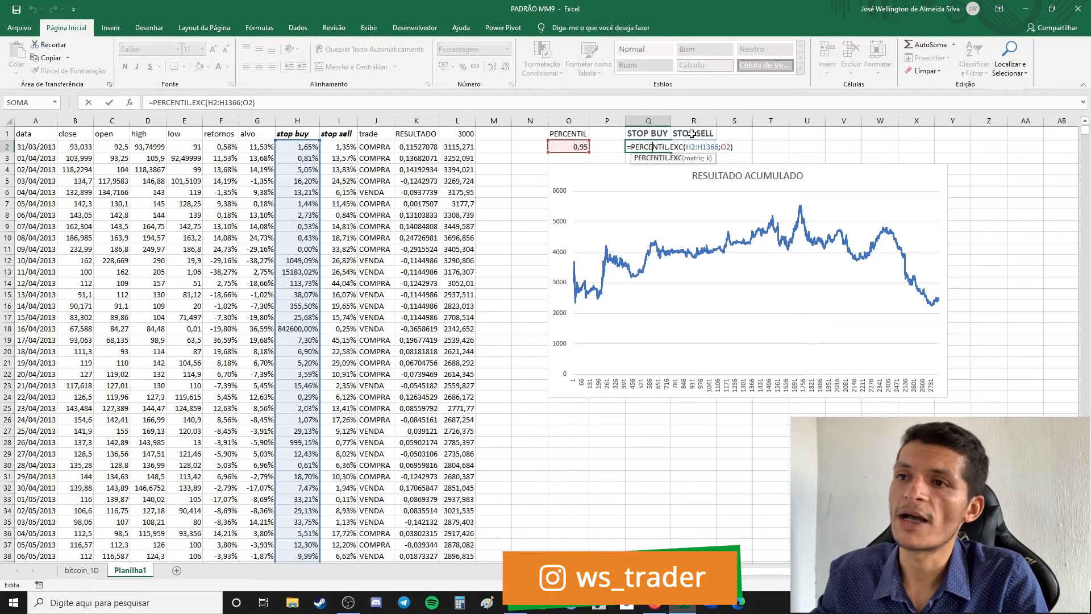
left_click_drag(630, 147, 685, 146)
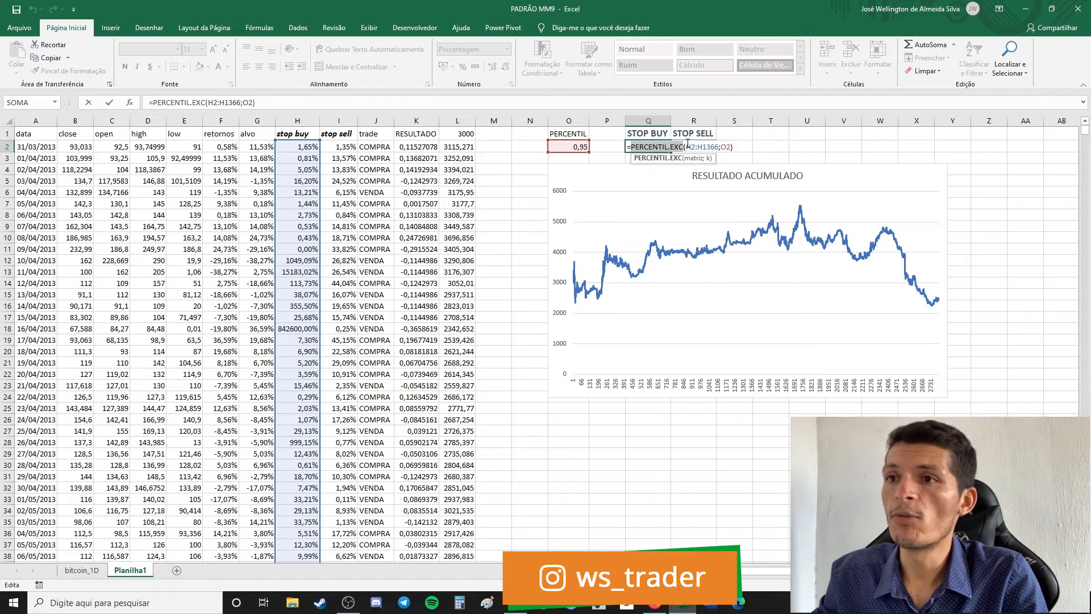
left_click(689, 146)
left_click_drag(689, 146, 719, 146)
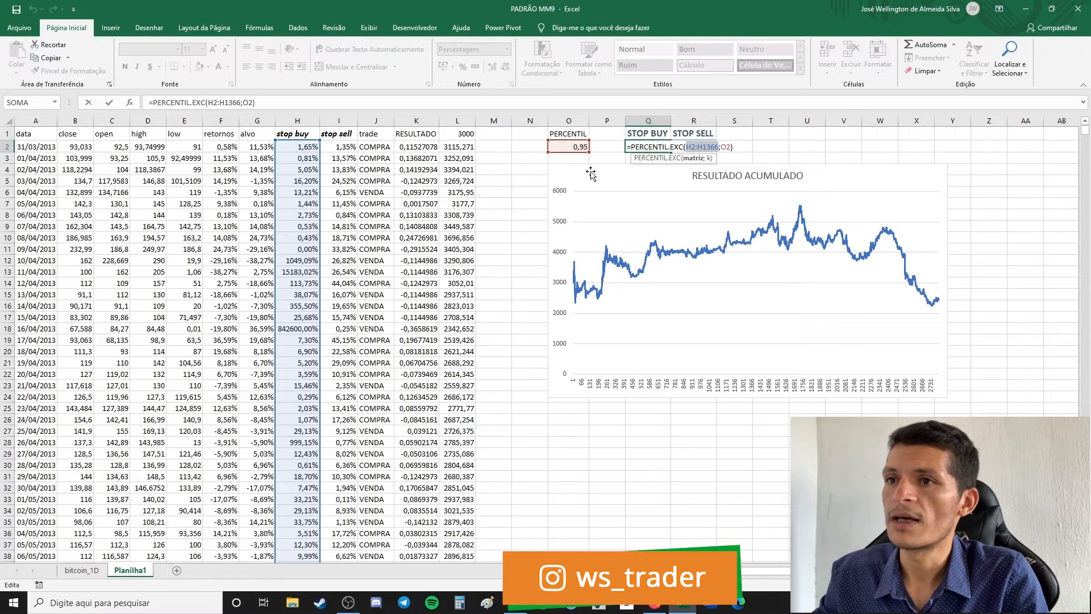
left_click(720, 147)
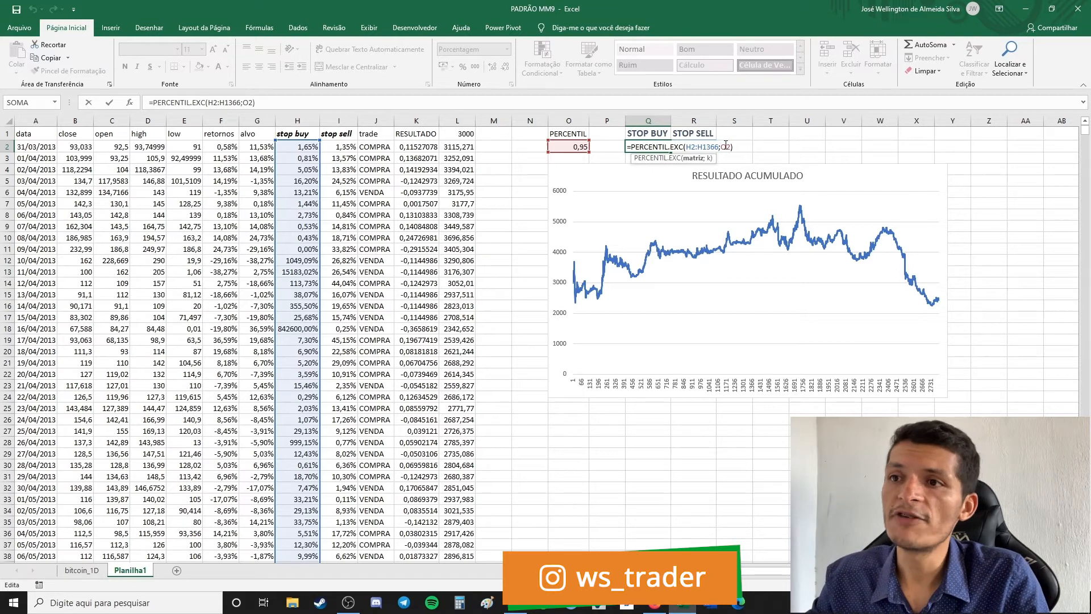
left_click_drag(718, 149, 686, 148)
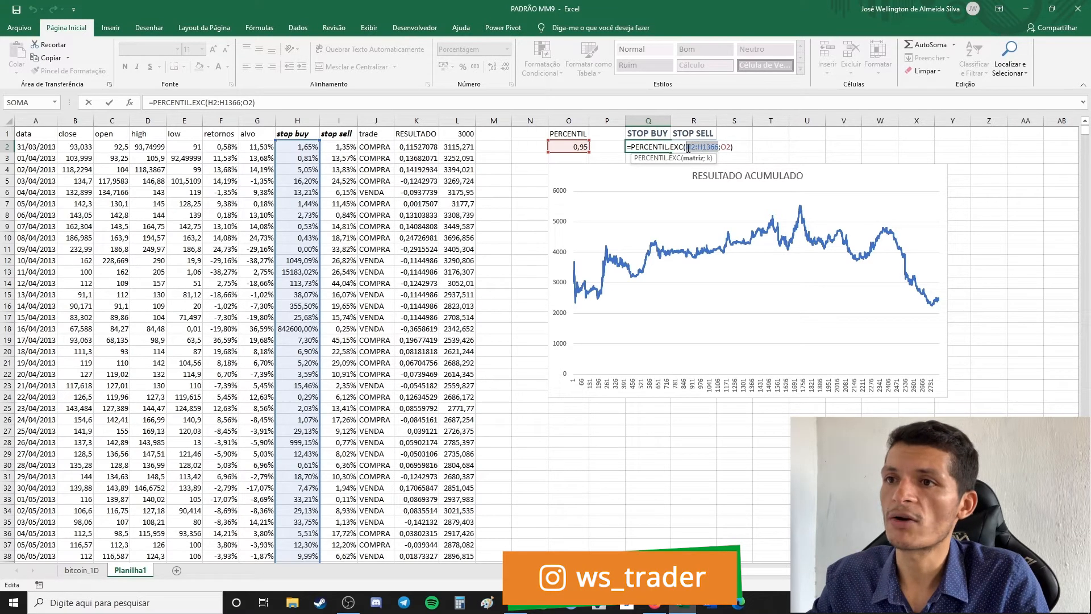
left_click_drag(1085, 134, 1085, 535)
left_click_drag(1085, 131, 1085, 130)
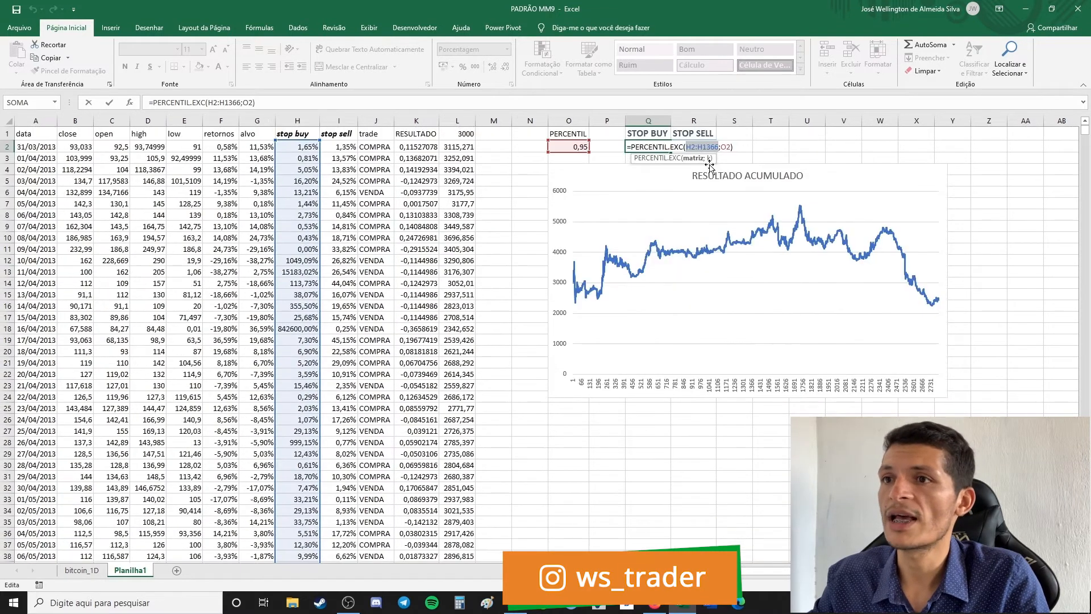
Check how the STOP BUY formula's data range argument relates to its O2 percentile argument.
left_click(690, 146)
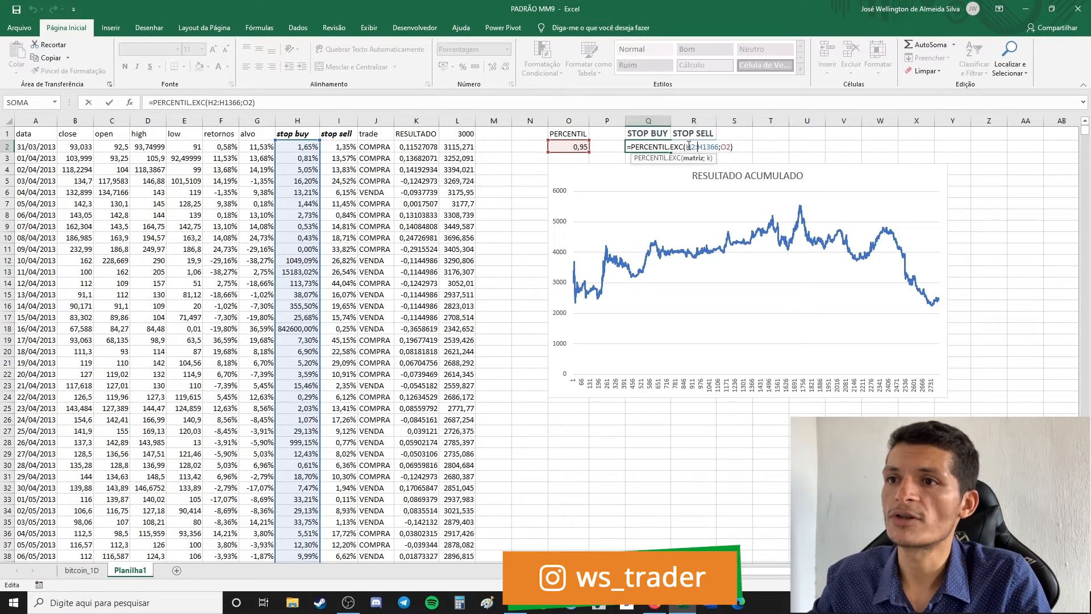
left_click_drag(686, 146, 719, 146)
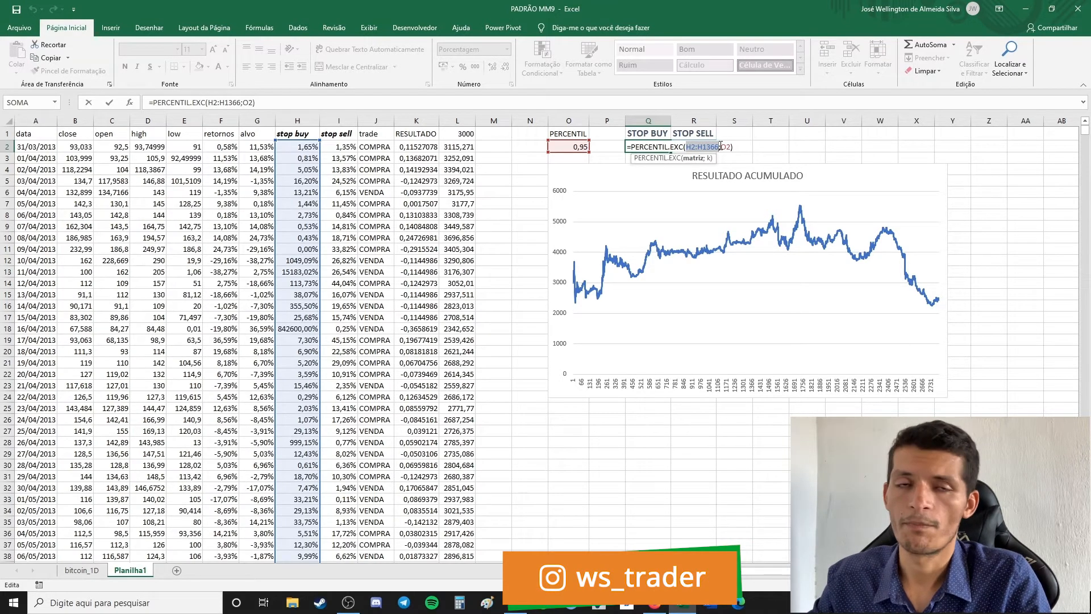
left_click(723, 146)
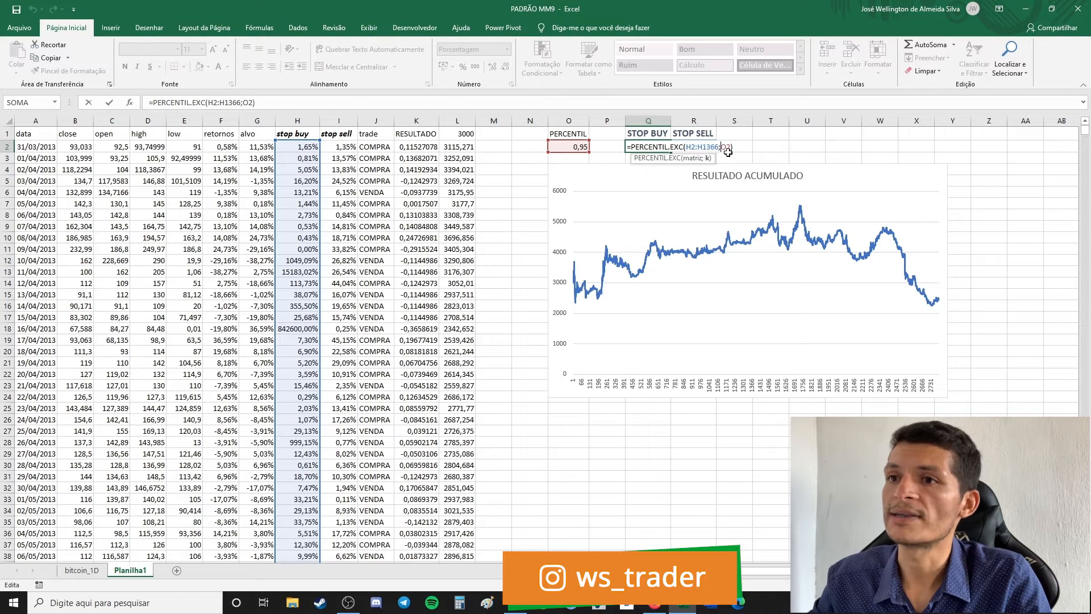
double_click(726, 147)
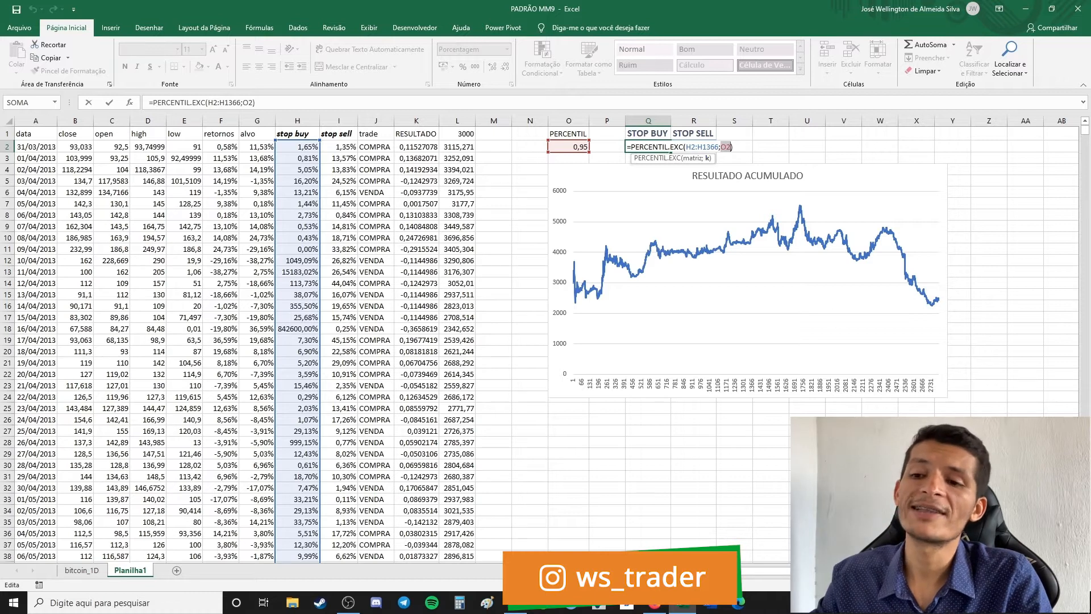
scroll(540, 341, "right", 5)
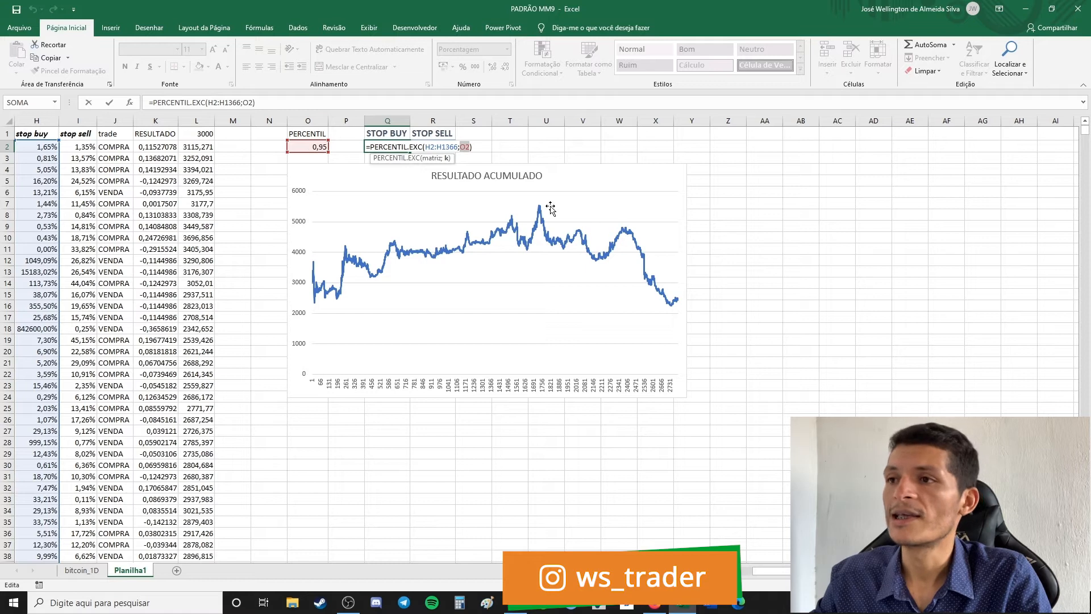
left_click(461, 146)
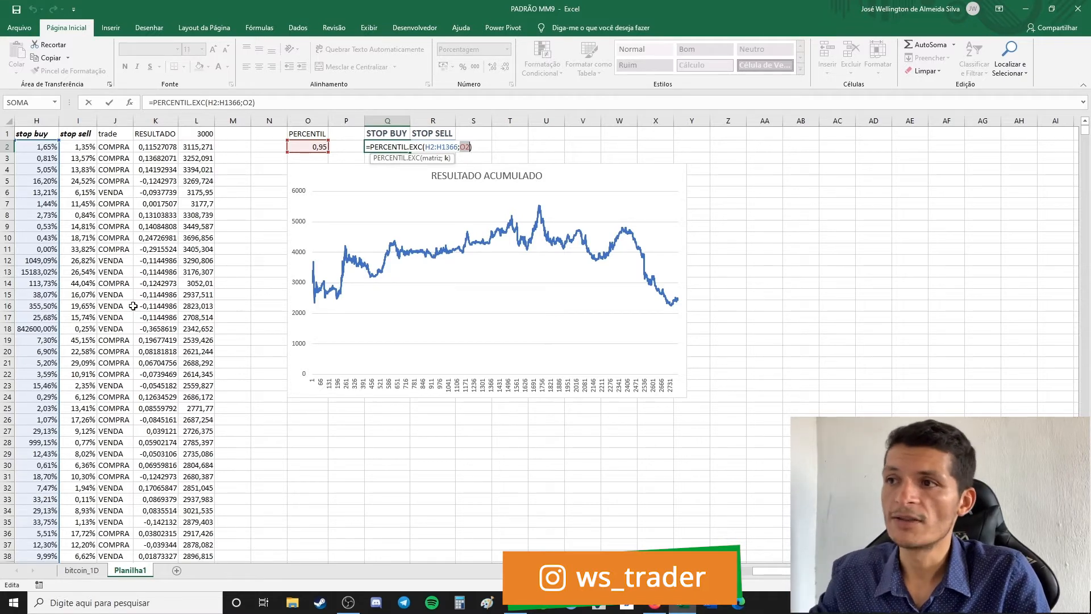
Set the PERCENTIL value in O2 to 0,9 to test its effect on the stops and accumulated result.
left_click(317, 148)
key("BackSpace")
key("Return")
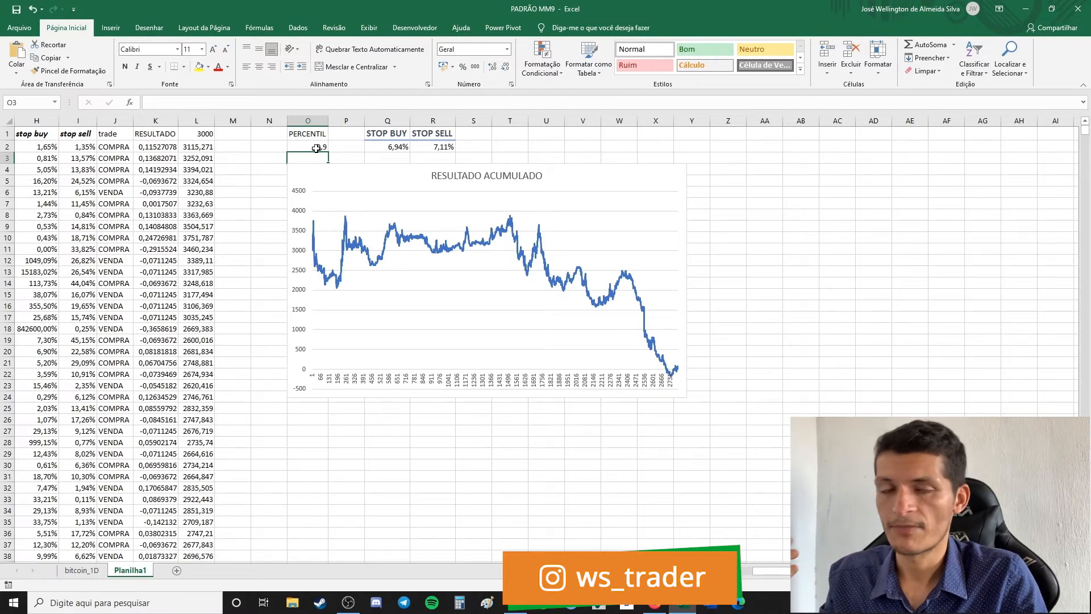
Try 0 as the PERCENTIL value in O2, and restore it to 0,95.
left_click(317, 148)
type("0")
key("Return")
type(",7")
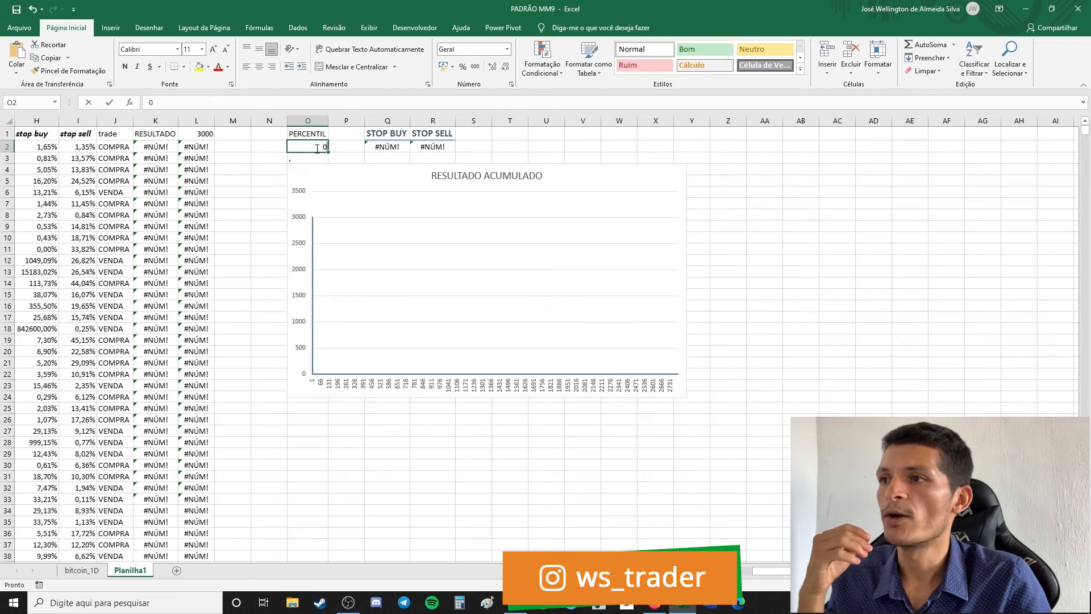
key("Return")
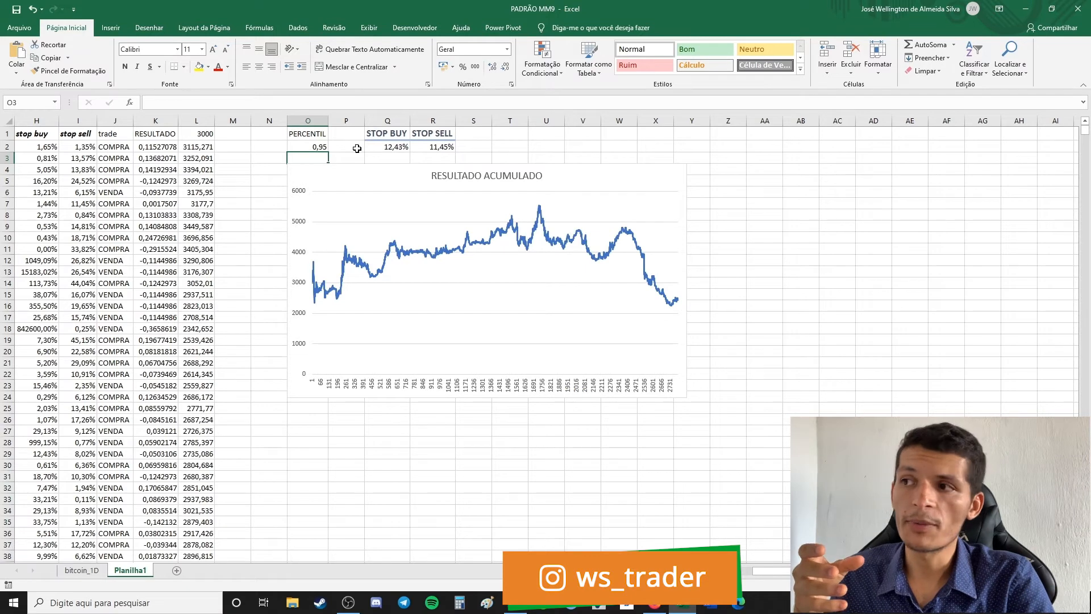
left_click(324, 147)
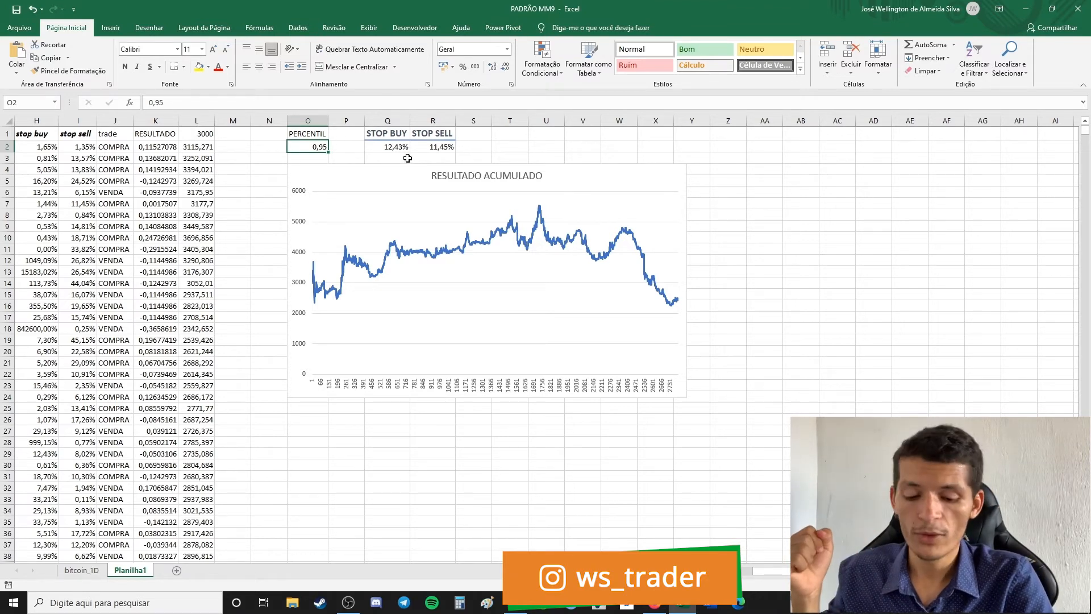
Try 0,954 as the PERCENTIL value in O2, and restore it to 0,95.
type("06")
type("954")
key("Return")
left_click(322, 145)
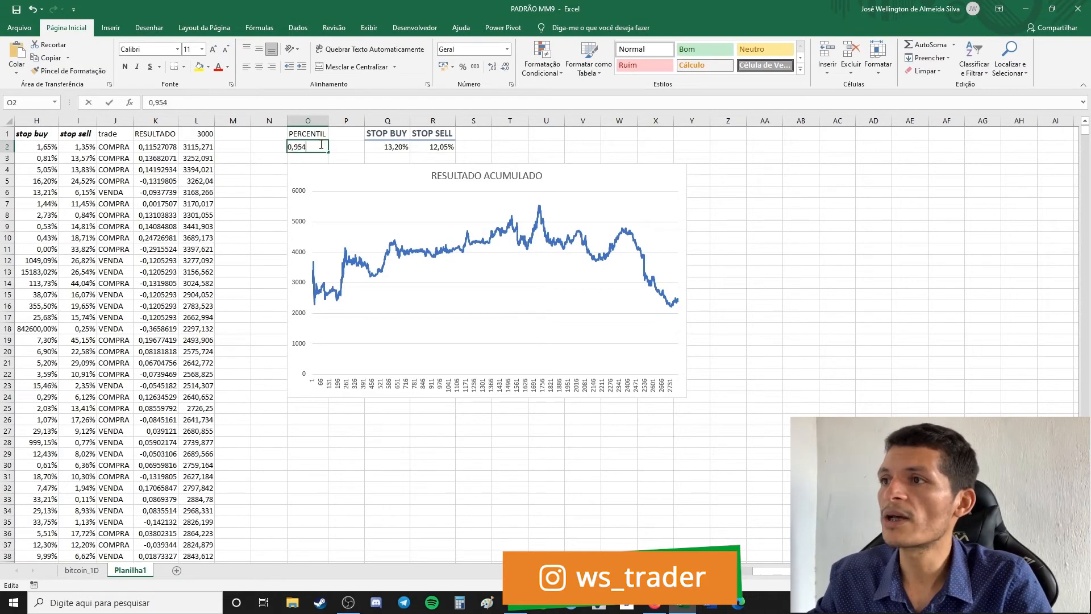
key("Return")
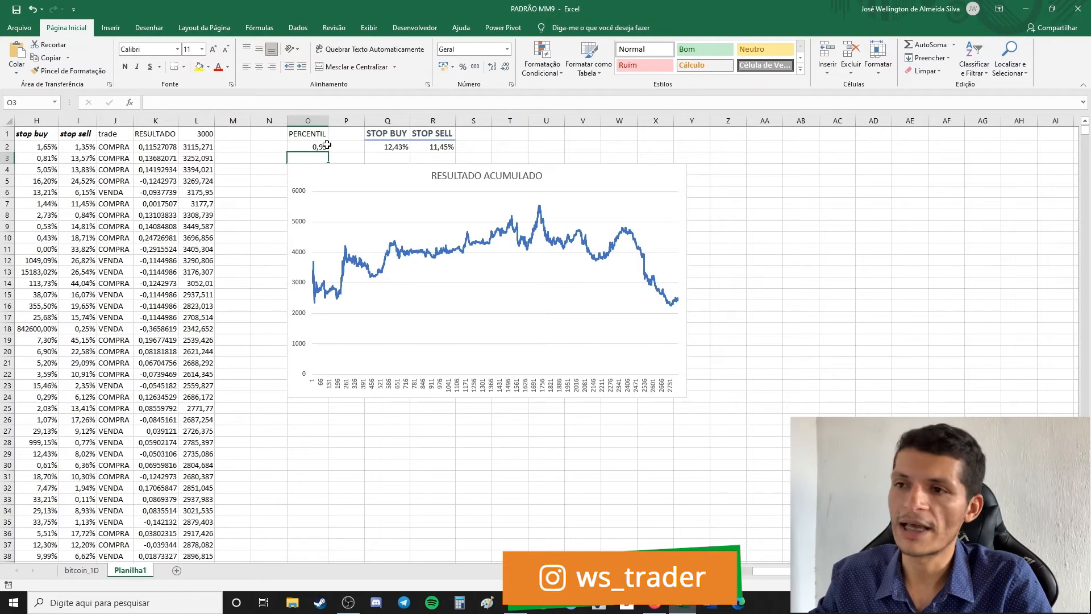
Set the PERCENTIL value in O2 to 0,9 to compare the stops and accumulated result.
left_click(321, 146)
type("0,9")
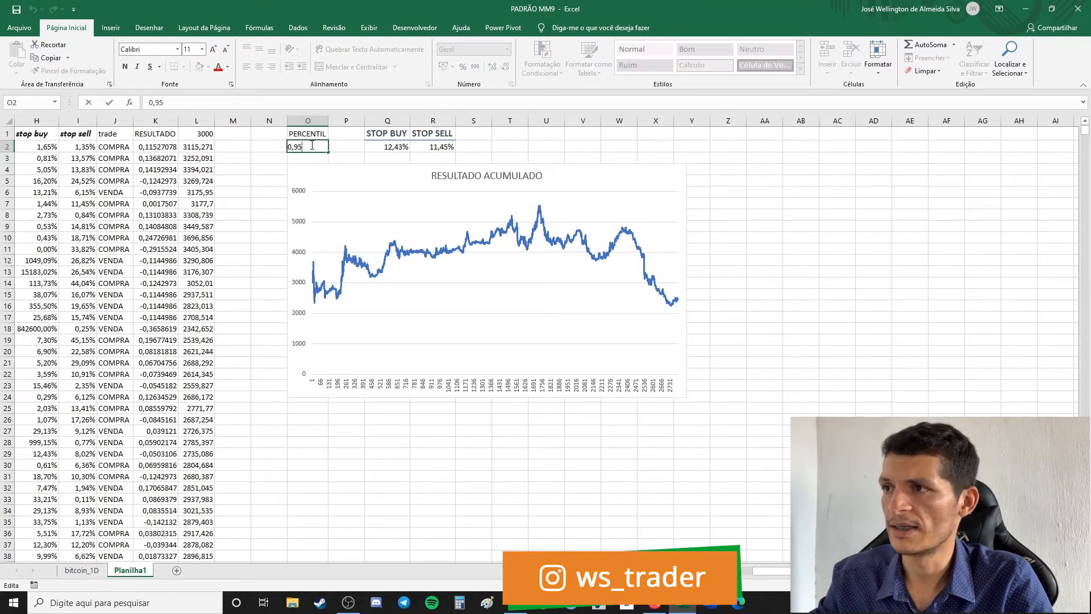
key("Return")
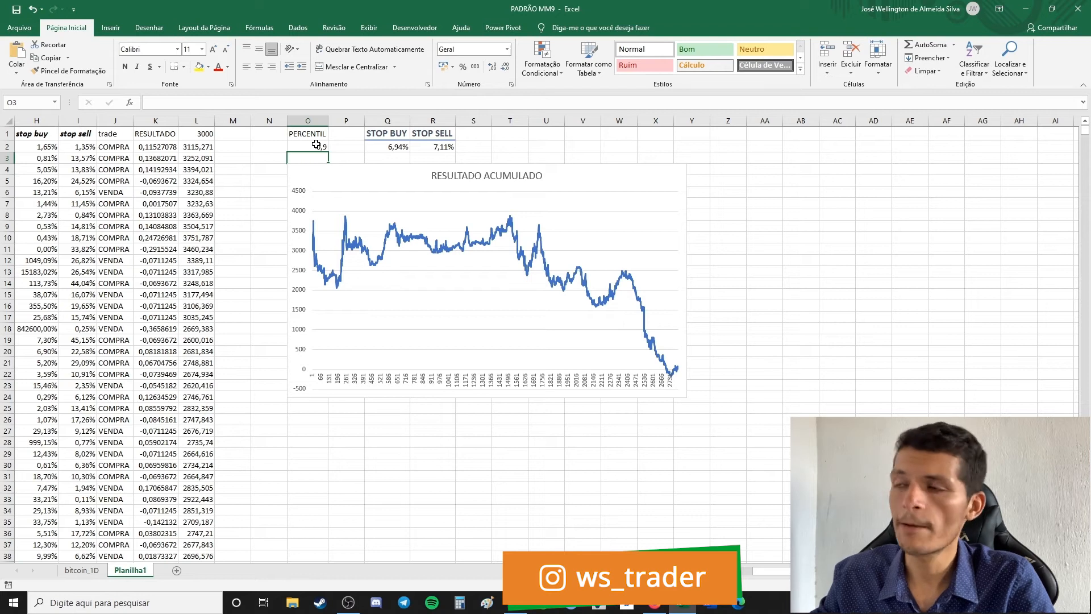
Test a PERCENTIL value of 0,7 in O2 and check the STOP BUY percentage in Q2.
left_click(316, 146)
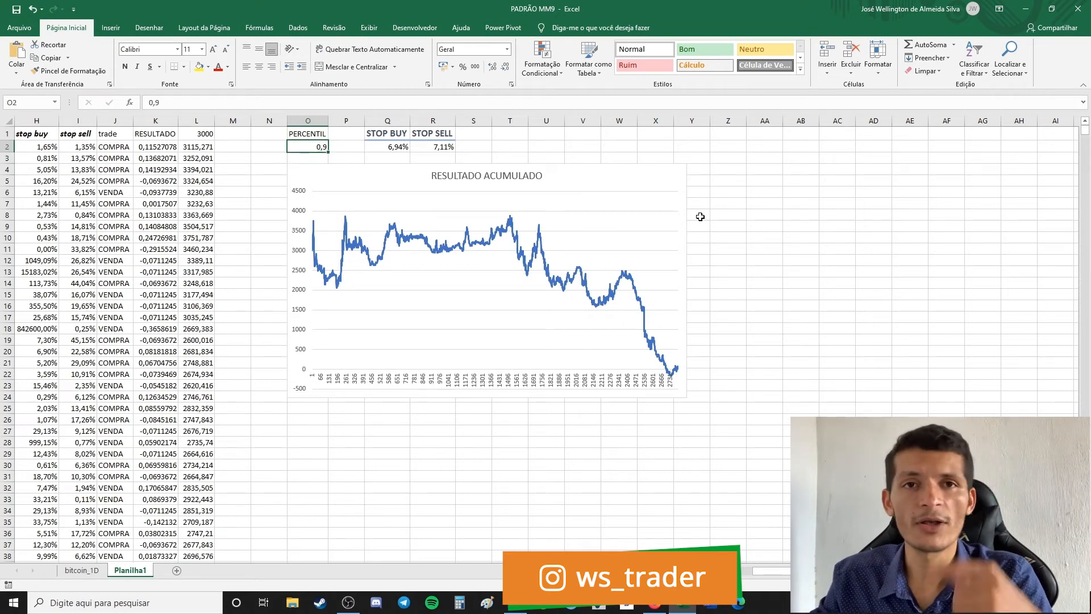
type("0")
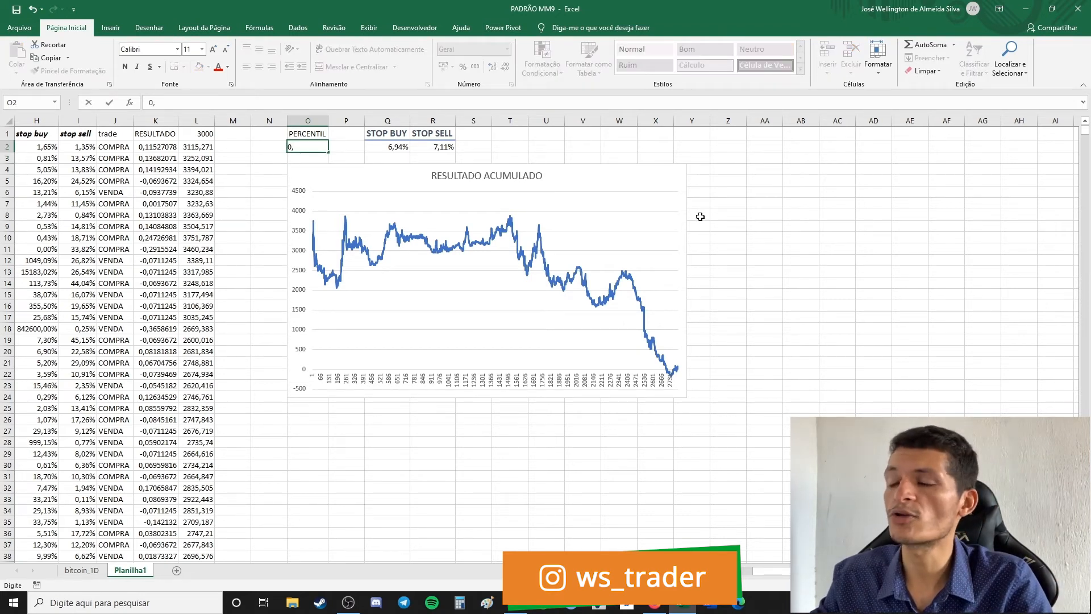
type(",7")
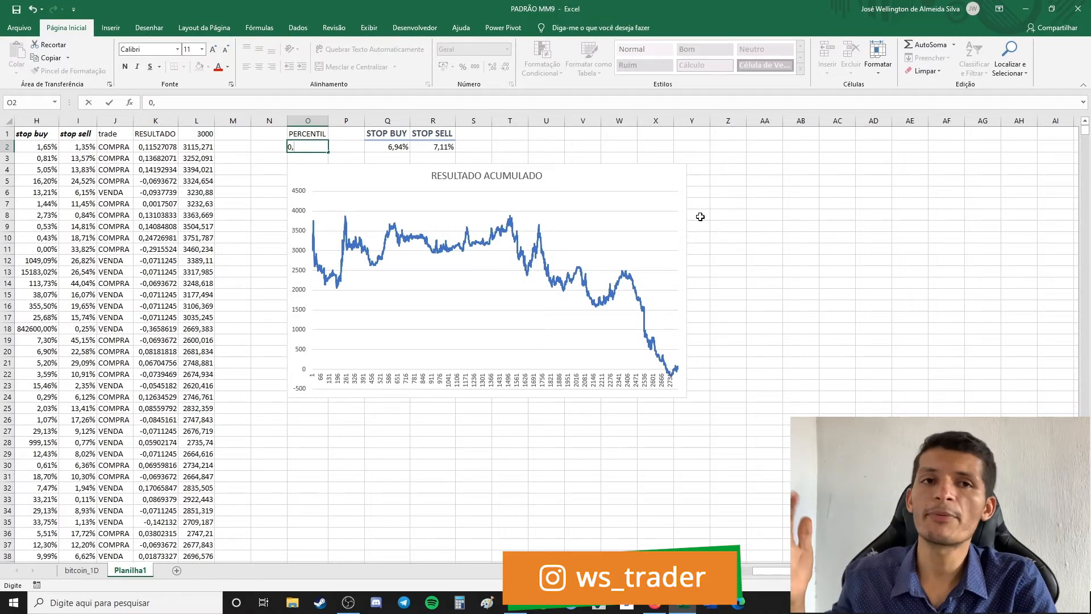
key("Return")
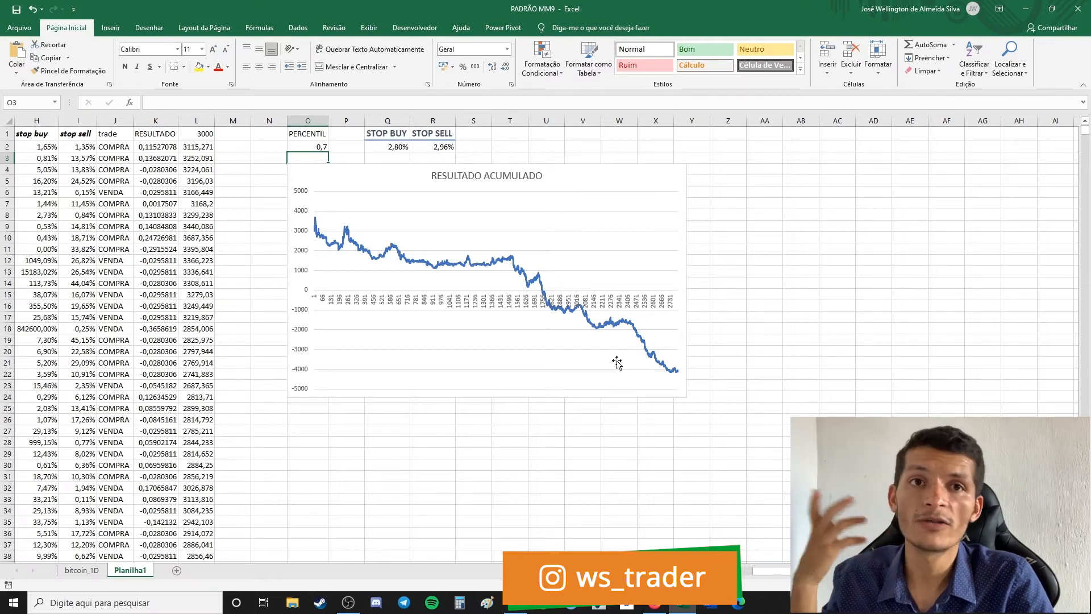
left_click(321, 145)
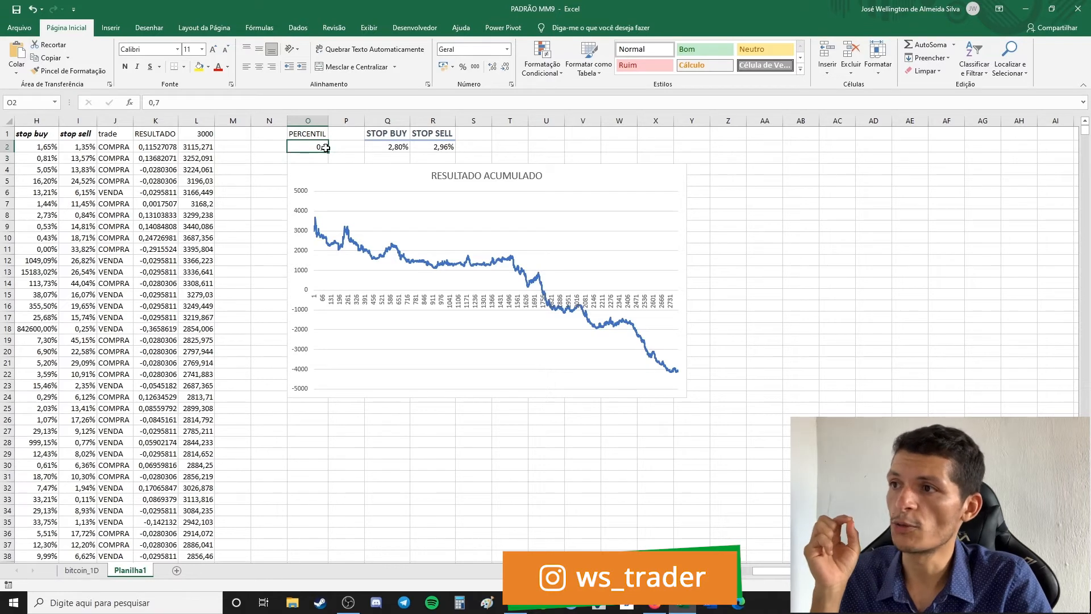
left_click(378, 148)
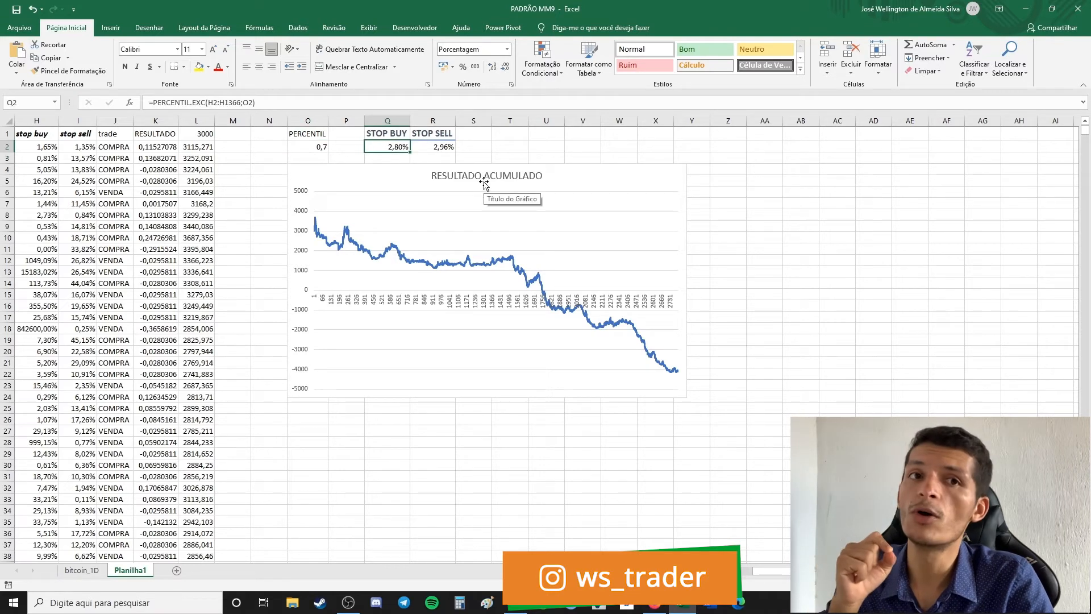
Restore the PERCENTIL value in O2 to 0,95 and review the STOP BUY cell and the STOP SELL formula in R2.
left_click(319, 147)
type("0,95")
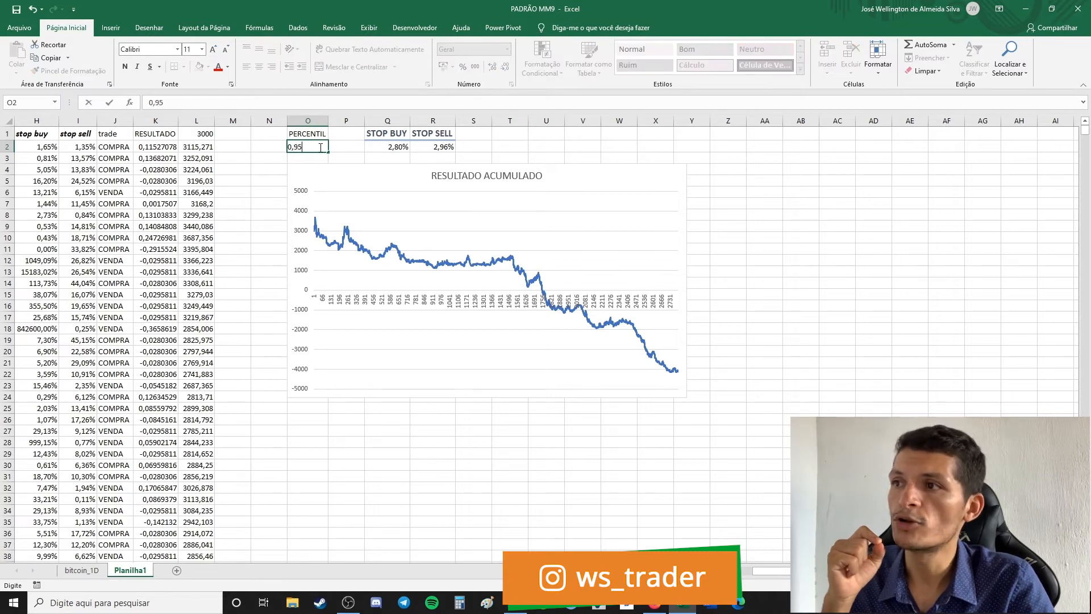
key("Return")
left_click(398, 147)
double_click(432, 147)
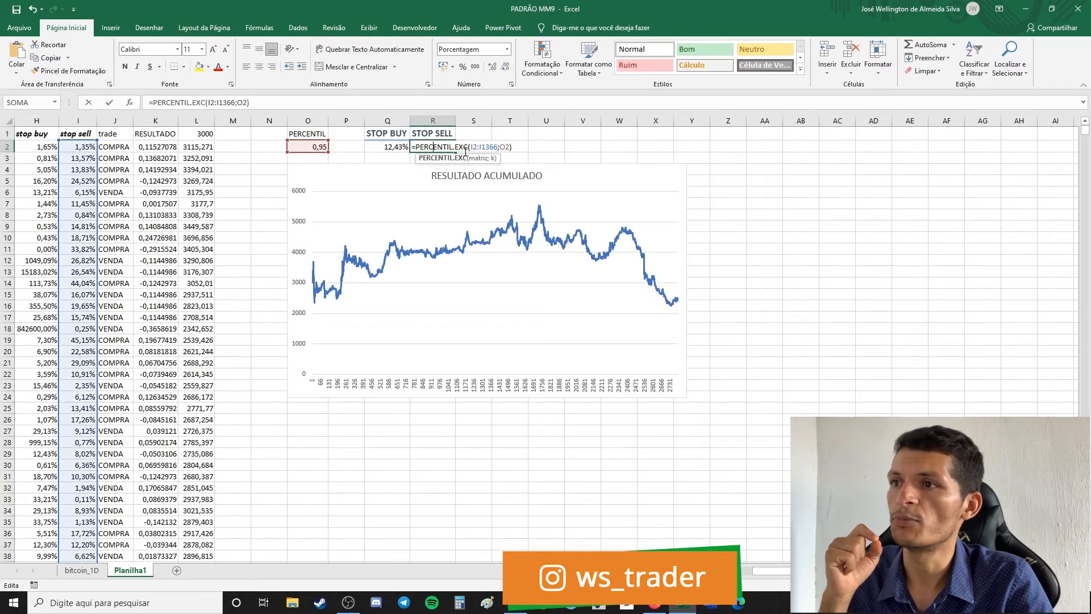
key("Return")
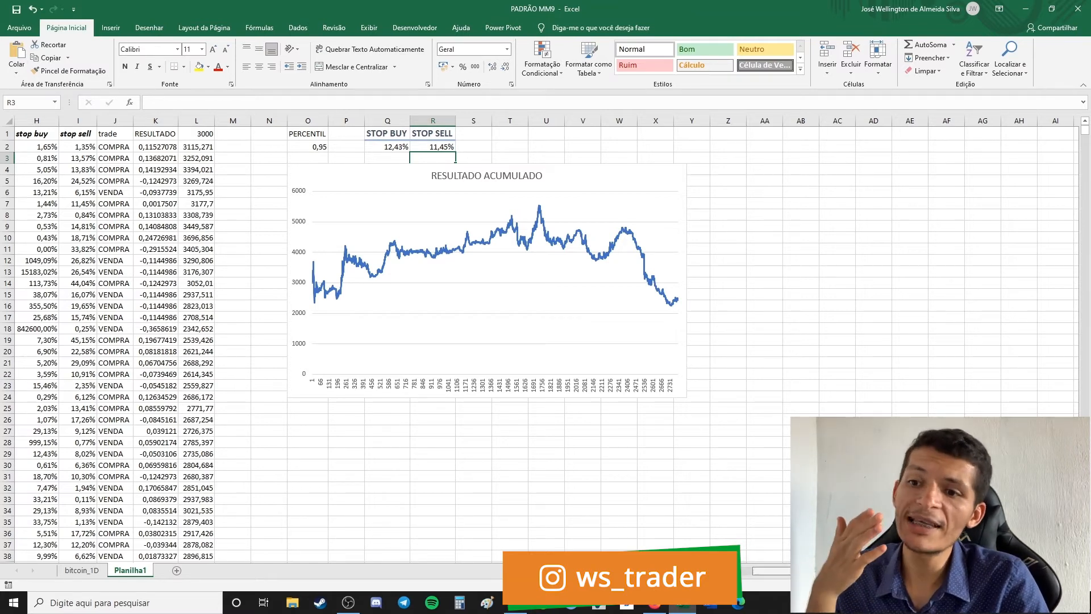
Review the PERCENTIL cell and the formula that chooses COMPRA or VENDA in the trade column, cell J2.
scroll(509, 296, "left", 5)
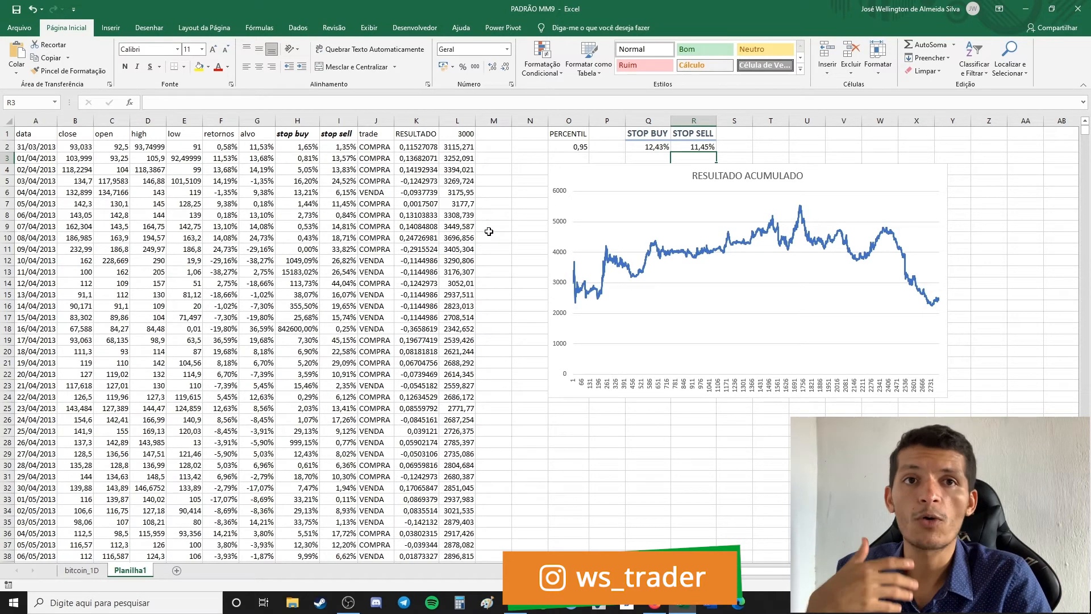
left_click(584, 145)
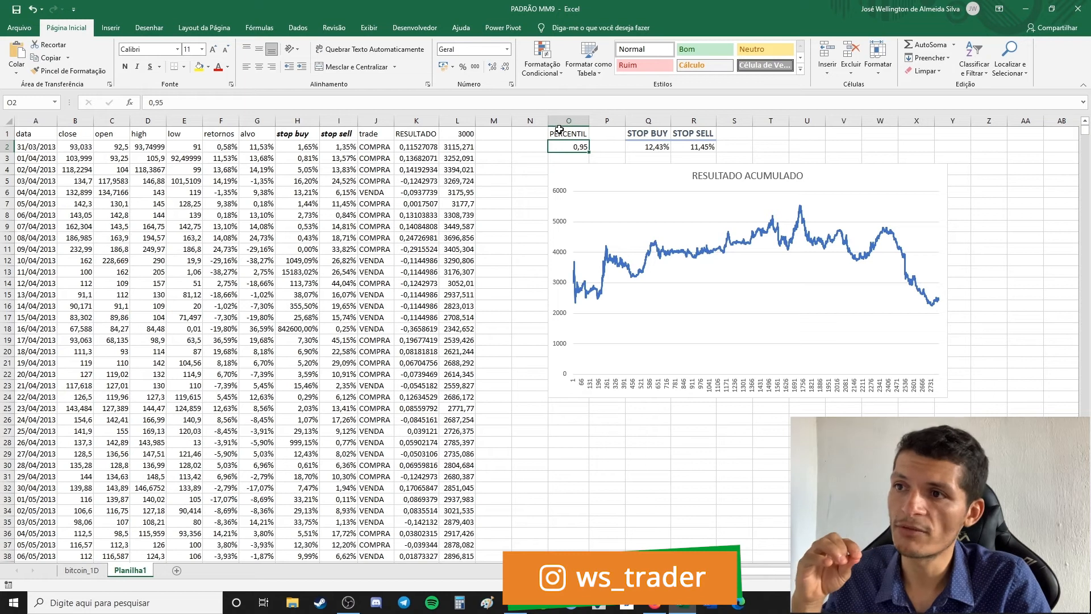
double_click(378, 146)
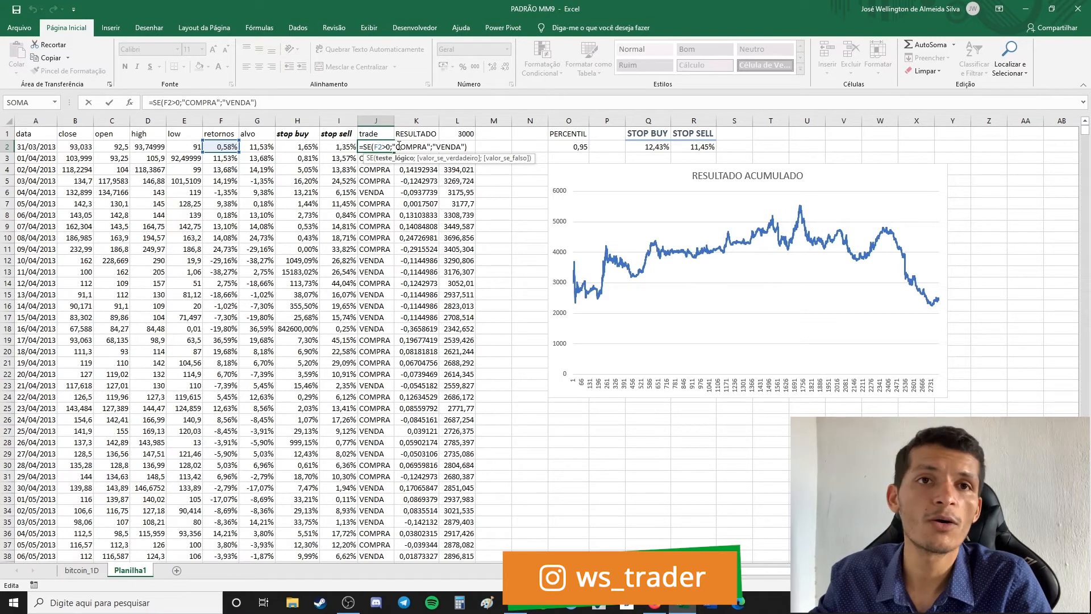
key("Escape")
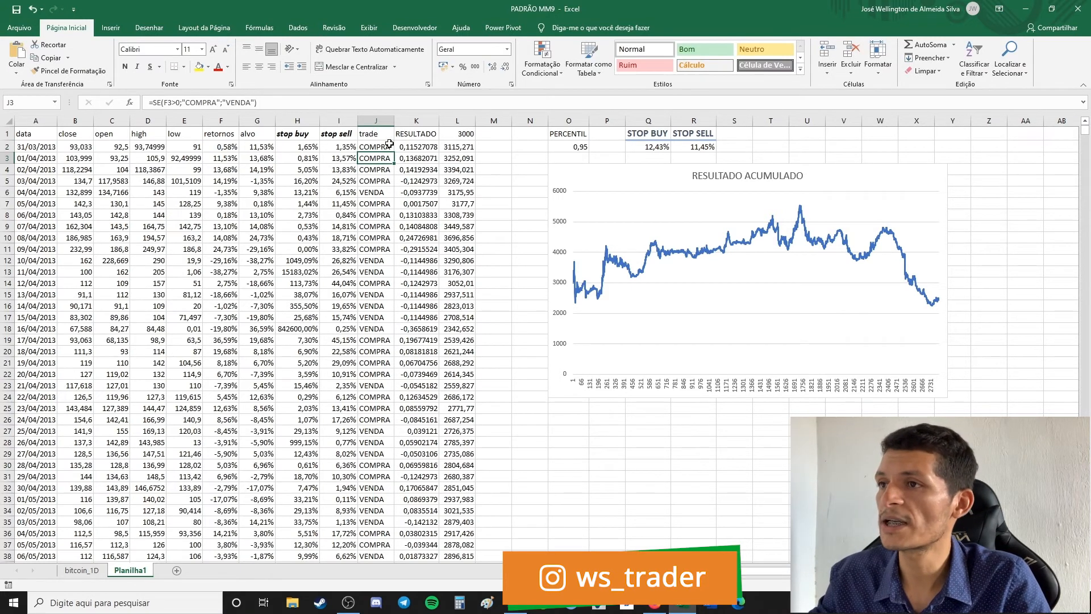
Examine the full nested SE formula in RESULTADO cell K2 and its opening logical test.
double_click(418, 147)
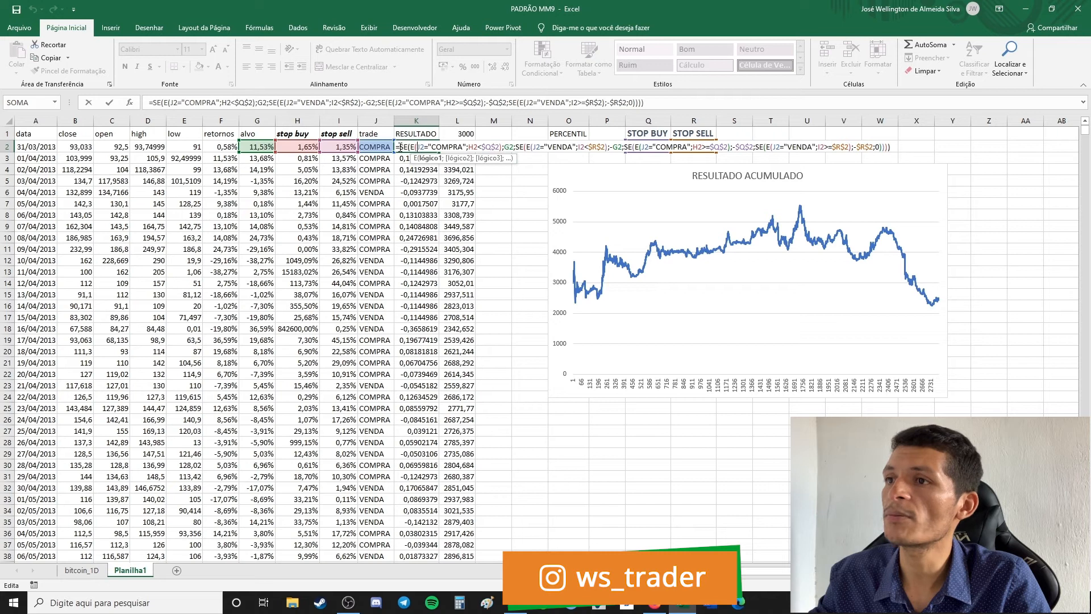
left_click_drag(400, 146, 909, 149)
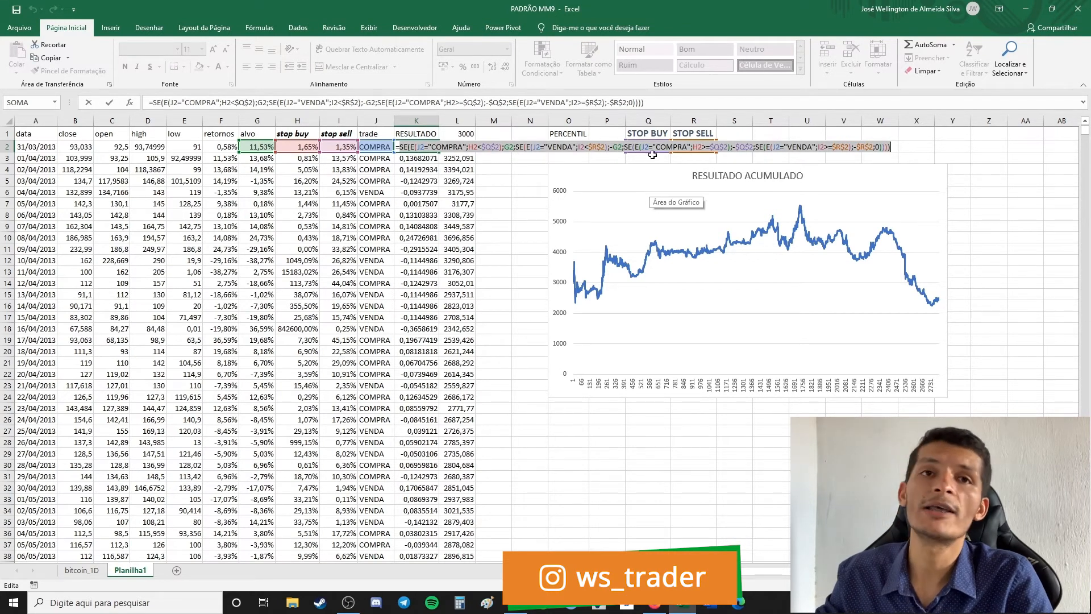
left_click(895, 147)
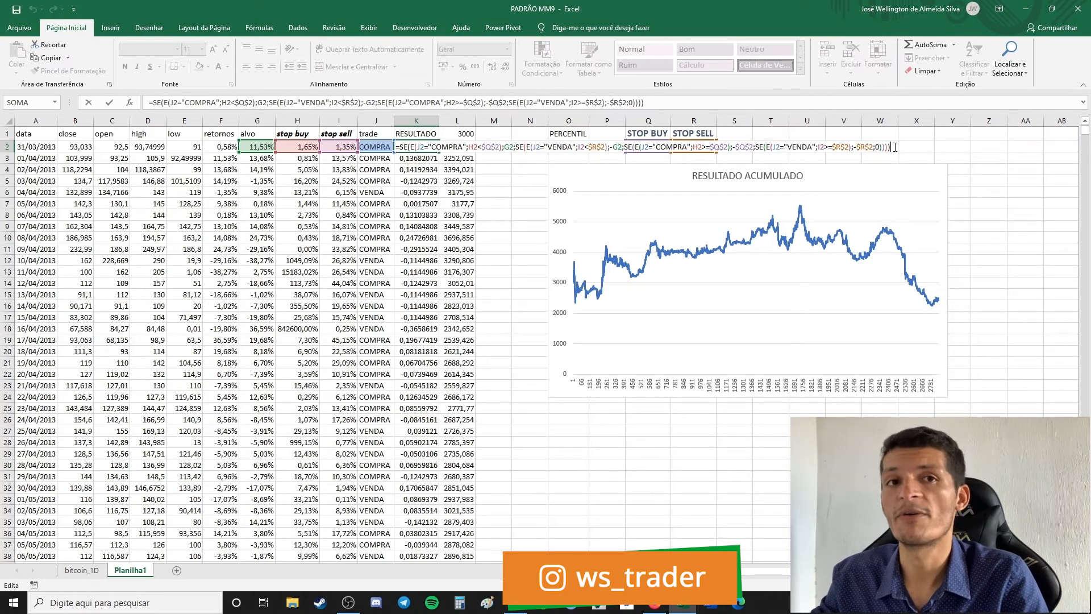
left_click(411, 147)
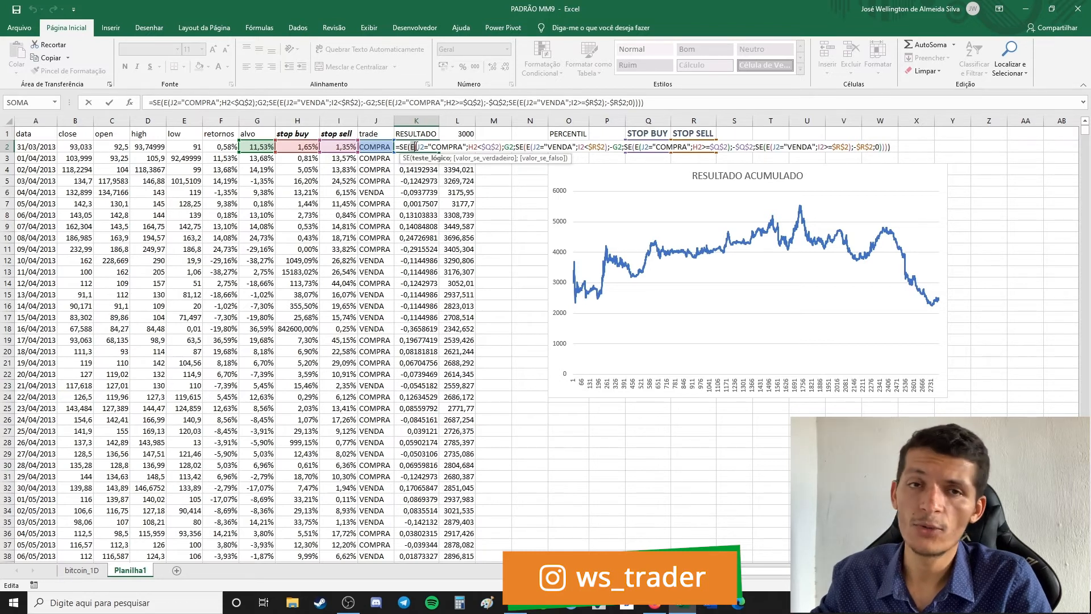
key("Right")
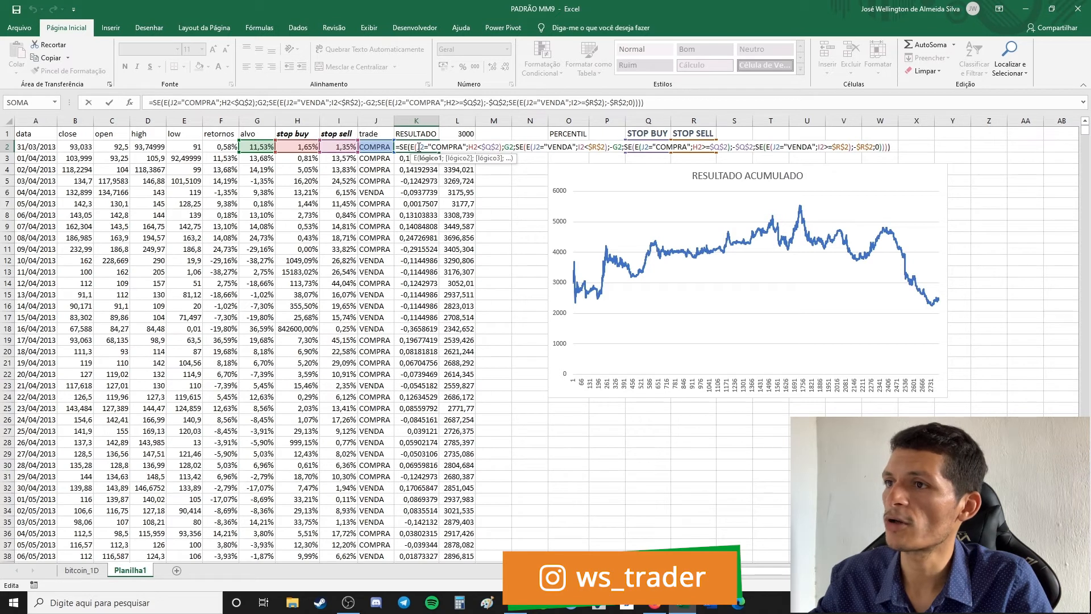
Examine the H2<$Q$2 stop condition for COMPRA and its G2 true result in the K2 formula.
left_click(481, 147)
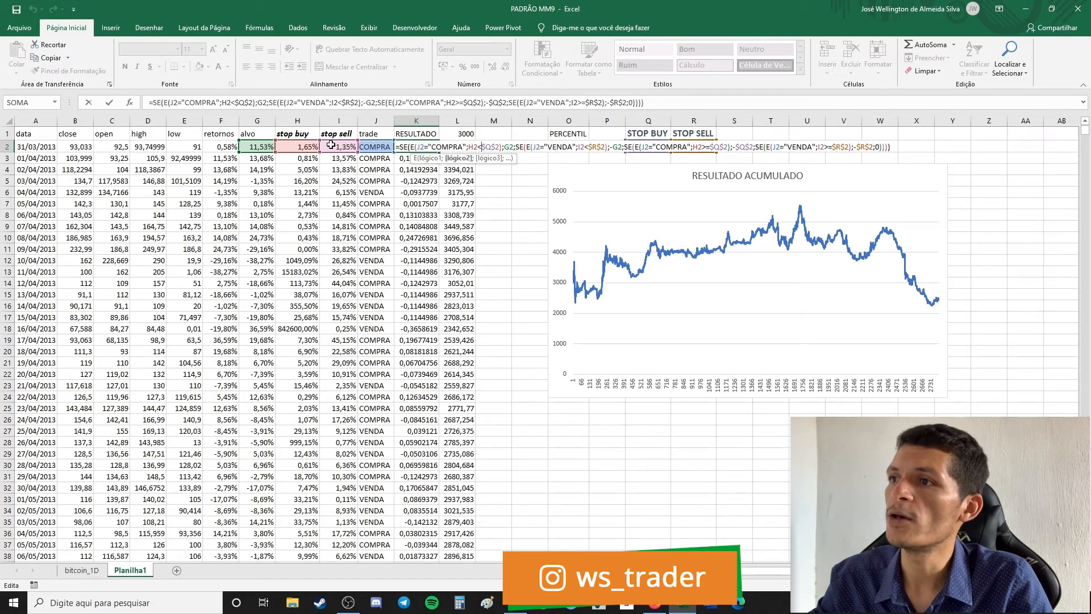
left_click_drag(469, 147, 485, 148)
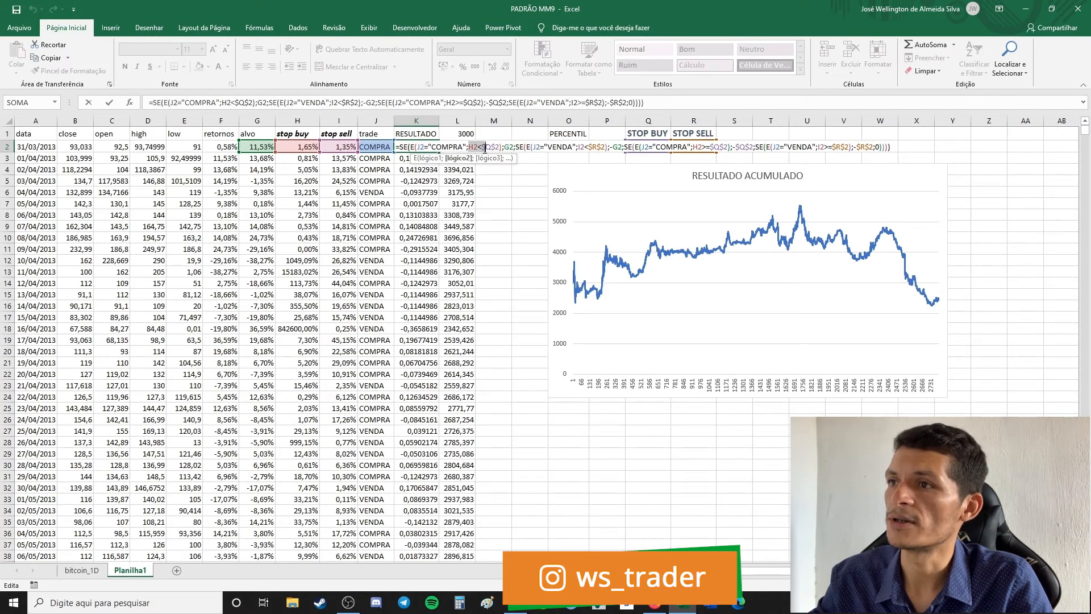
left_click(486, 148)
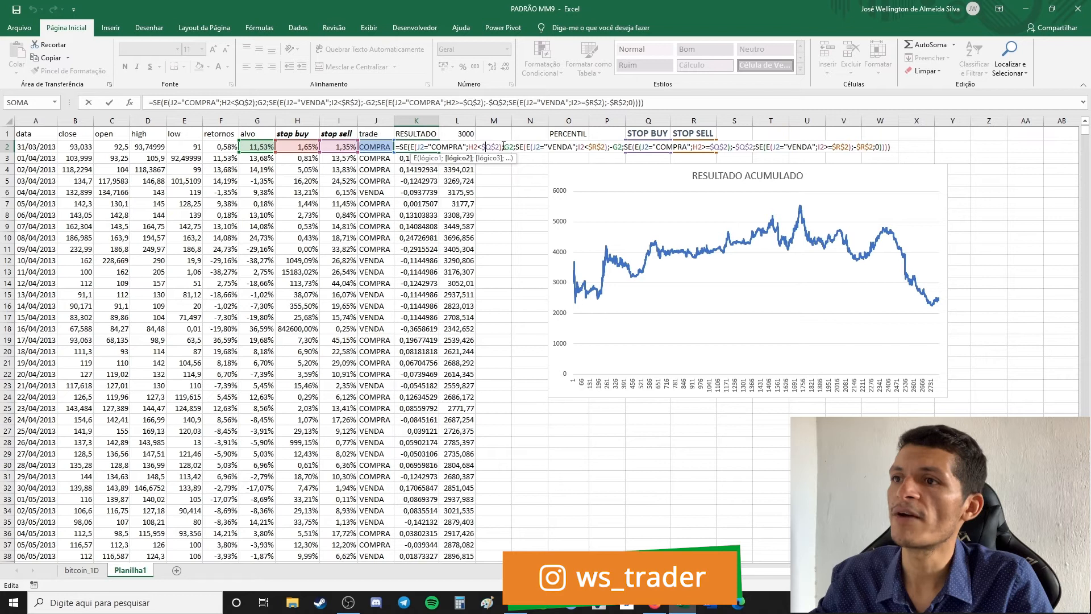
left_click_drag(503, 147, 512, 146)
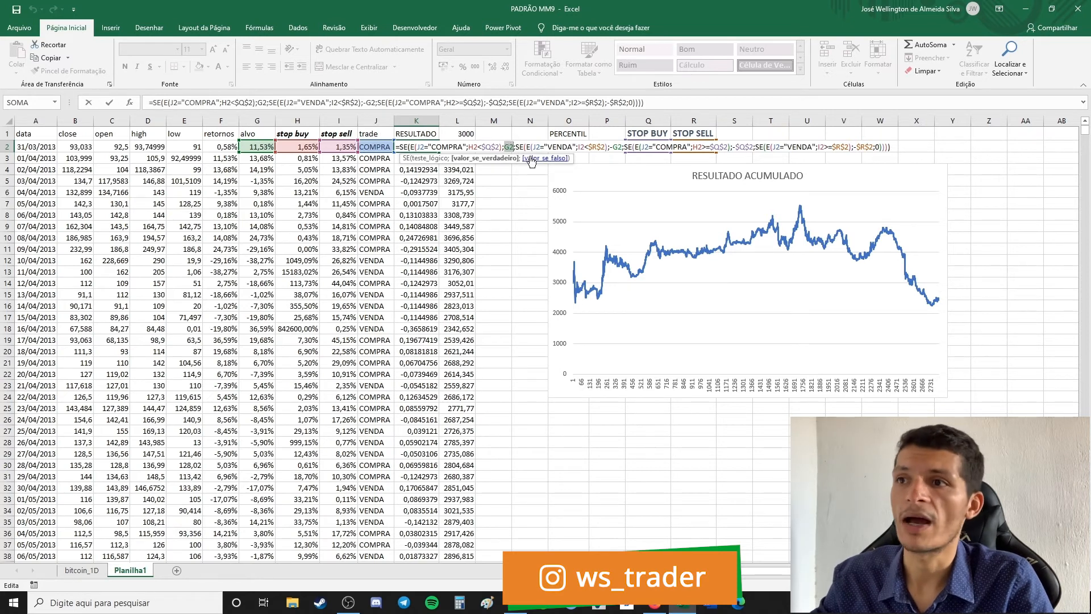
Examine the remaining nested SE conditions in the K2 formula and the accumulated result formula in L2.
left_click(515, 147)
left_click_drag(515, 146, 907, 149)
left_click(894, 147)
key("Return")
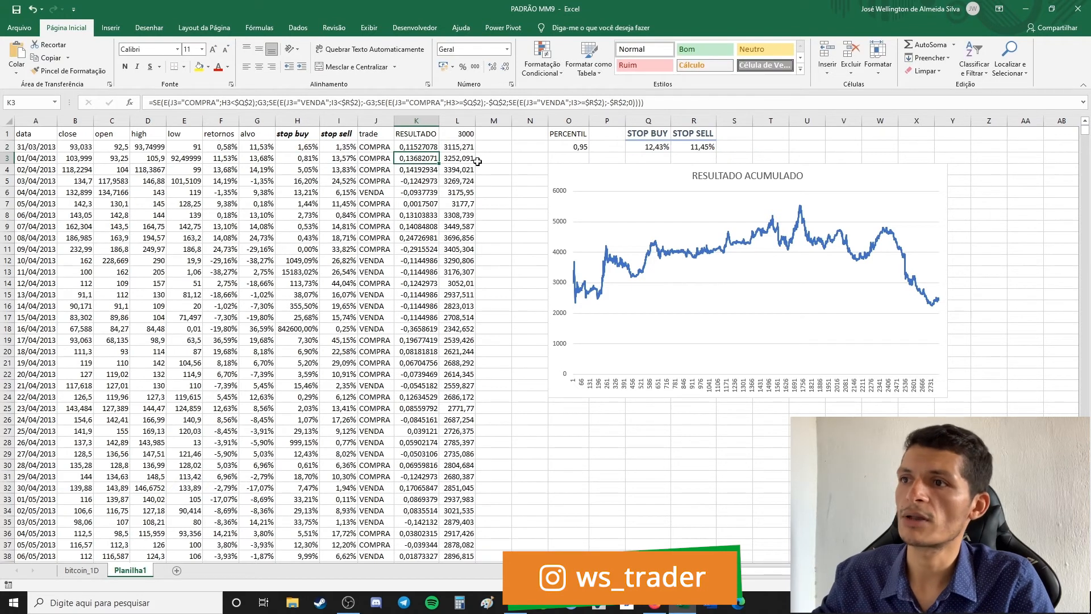
double_click(459, 147)
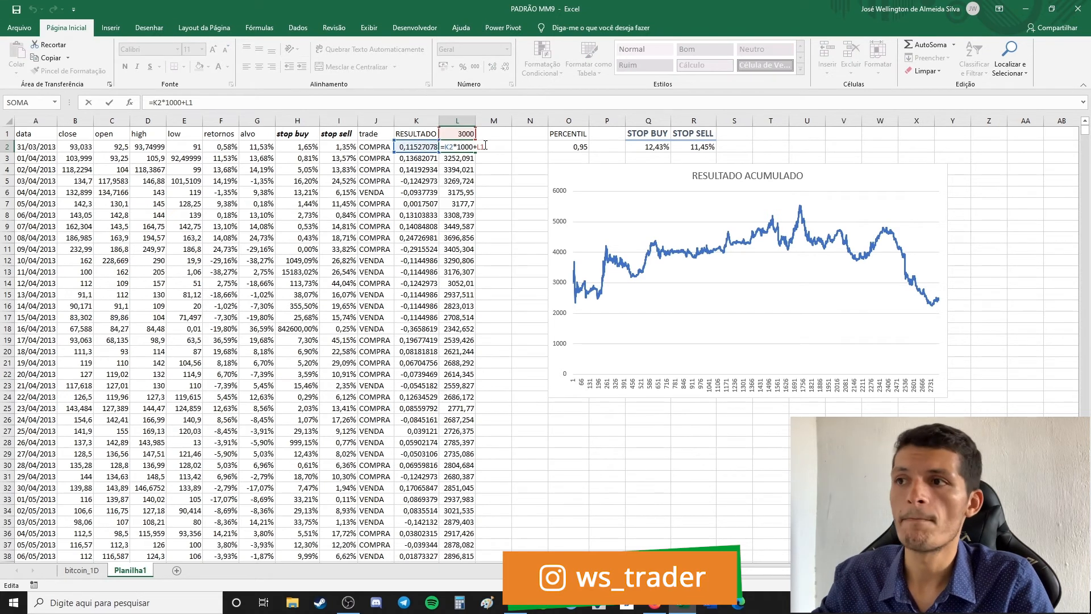
key("Return")
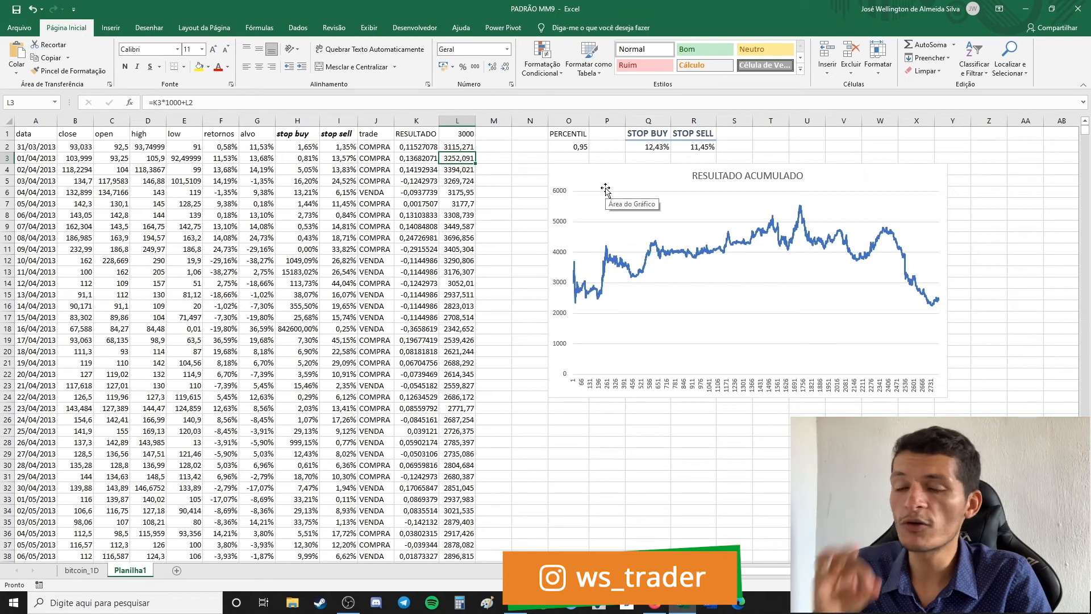
Save the workbook as STOP in the Área de Trabalho folder.
left_click(16, 30)
left_click(54, 182)
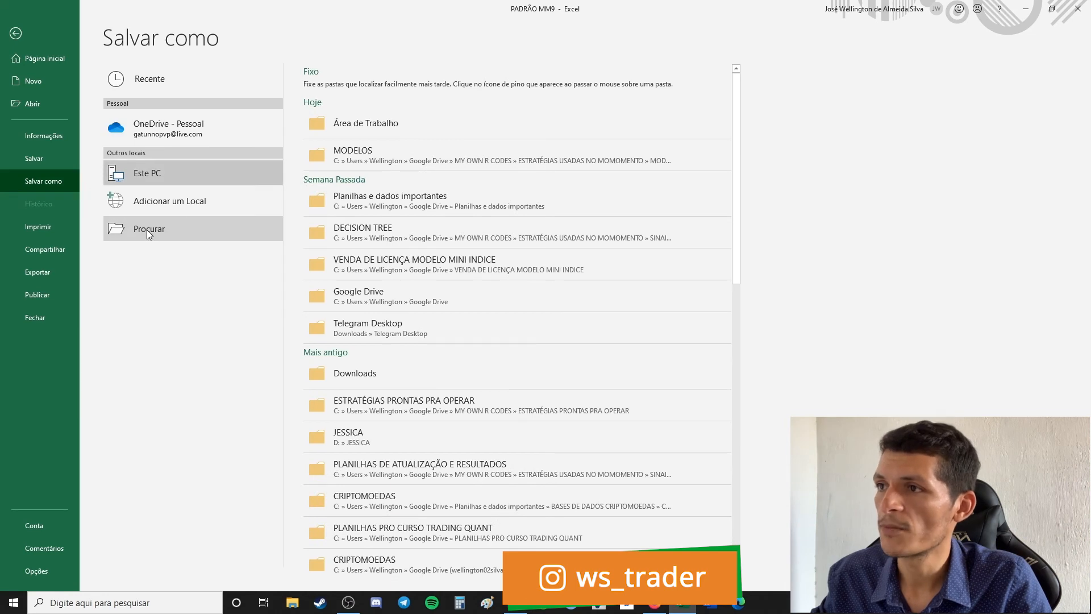
left_click(149, 228)
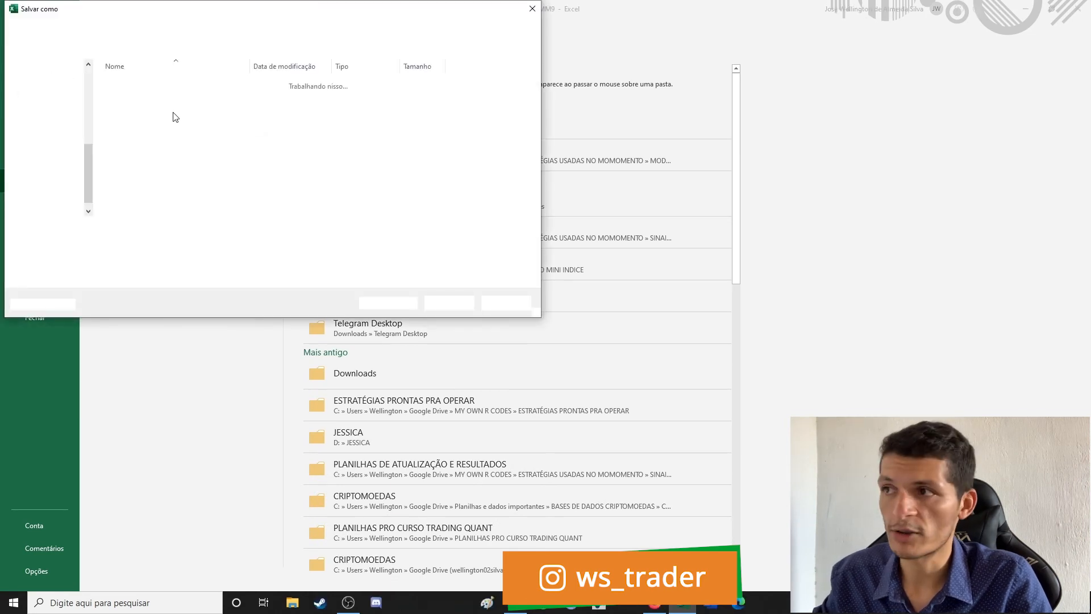
left_click(47, 86)
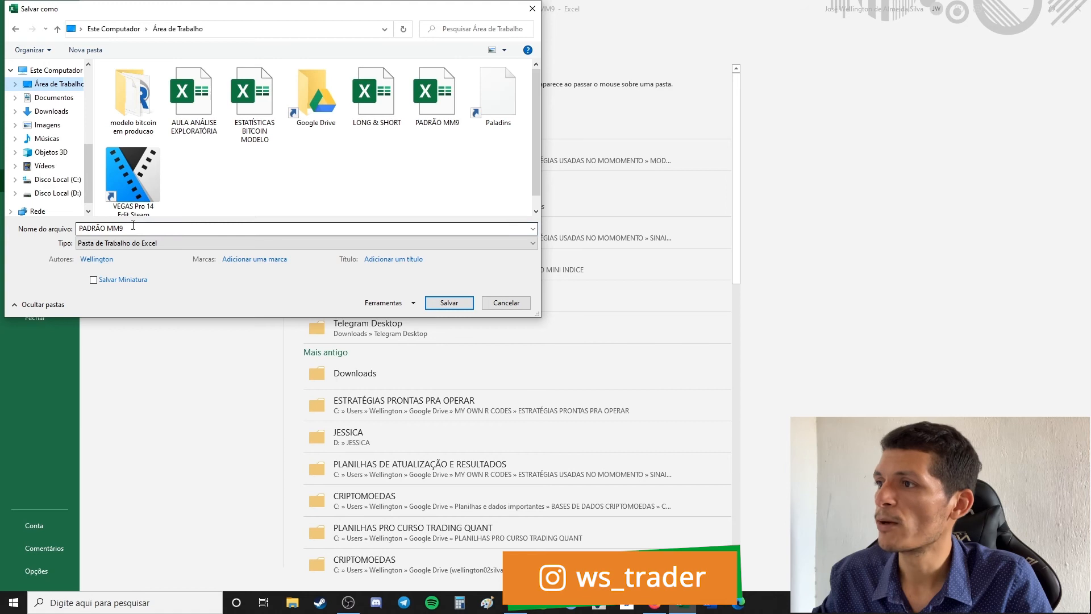
left_click(227, 228)
type("SD")
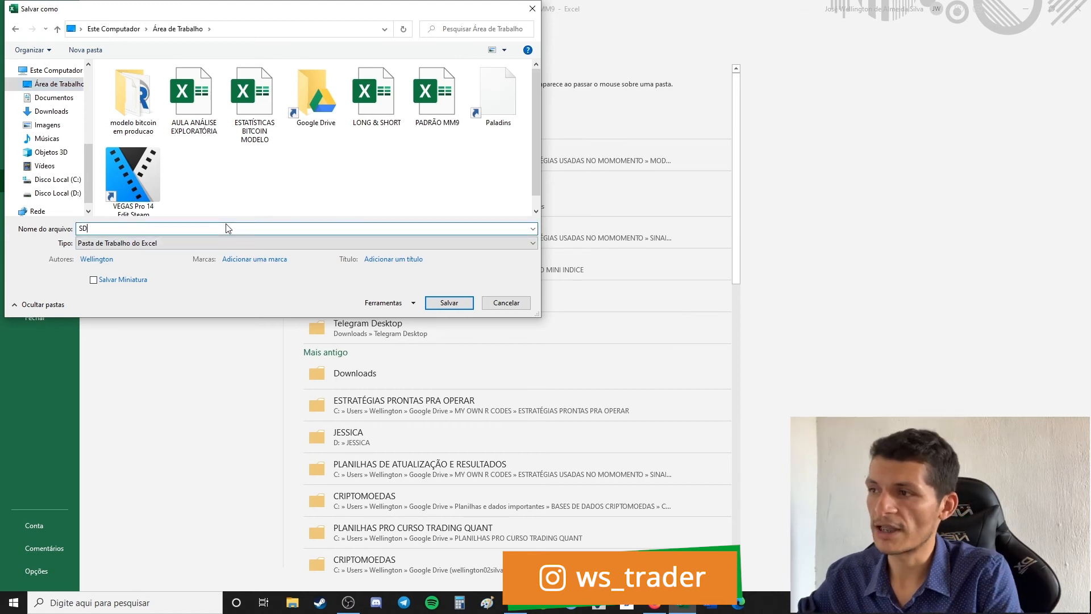
type("TP")
key("Return")
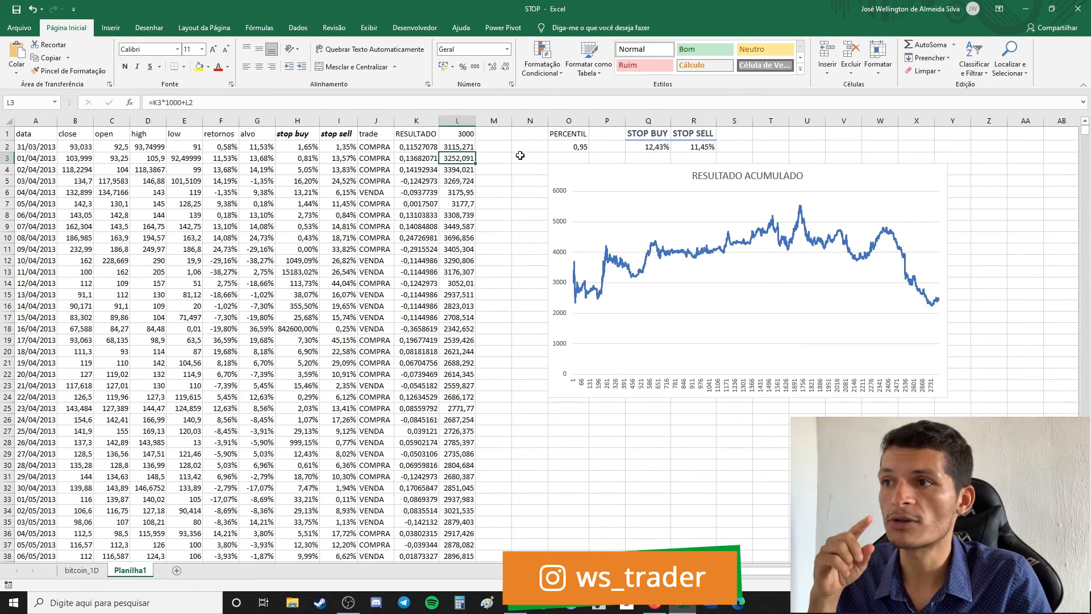
Test the PERCENTIL value in O2 at 0,7, and set it to 0,5 to compare the accumulated result.
left_click(565, 148)
type("0,7")
key("Return")
left_click(564, 149)
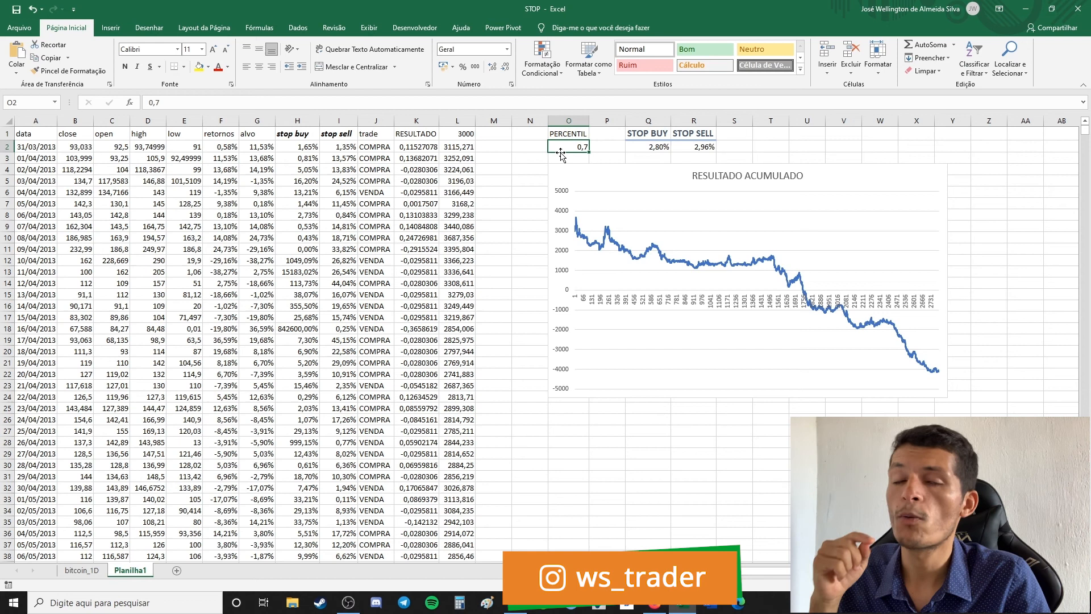
type("0")
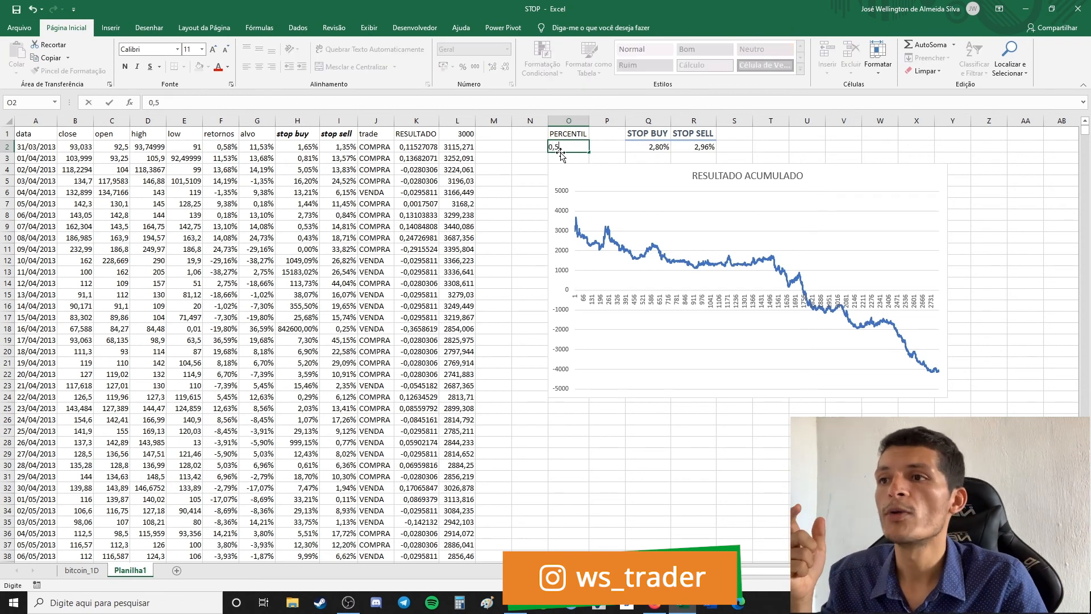
key("Return")
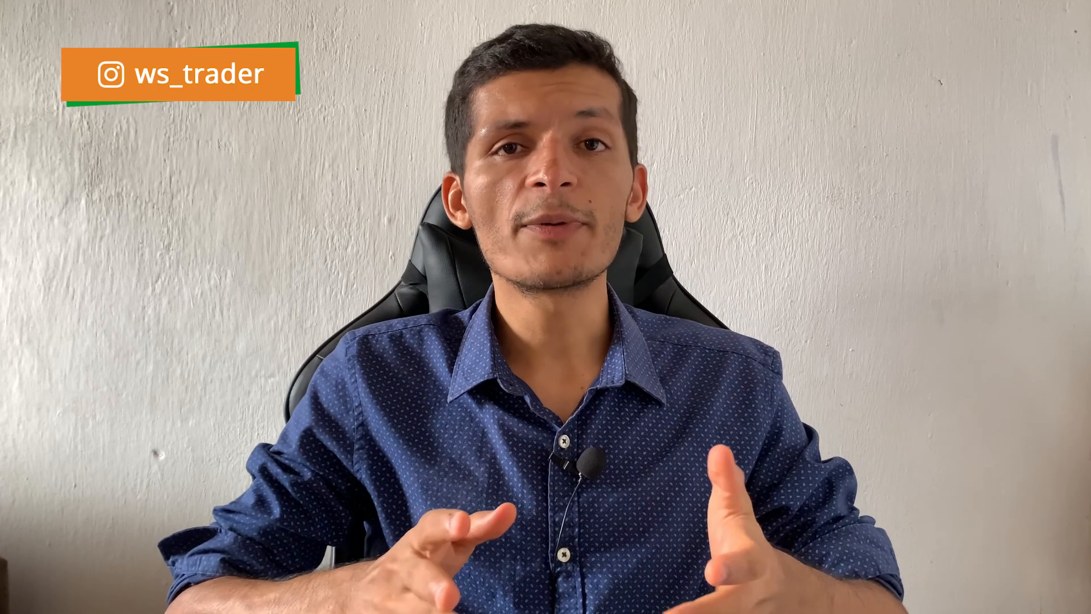